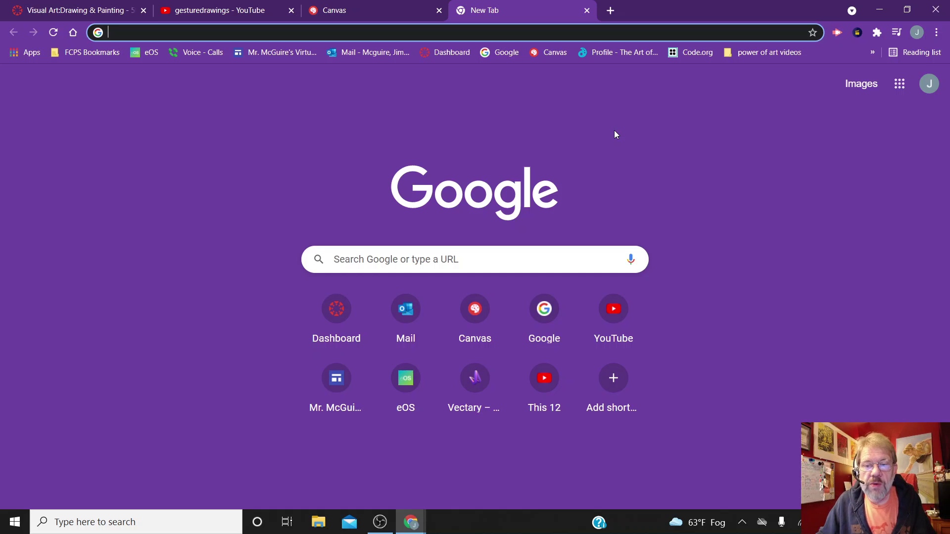
Search Google for 'chrome canvas'.
click(554, 257)
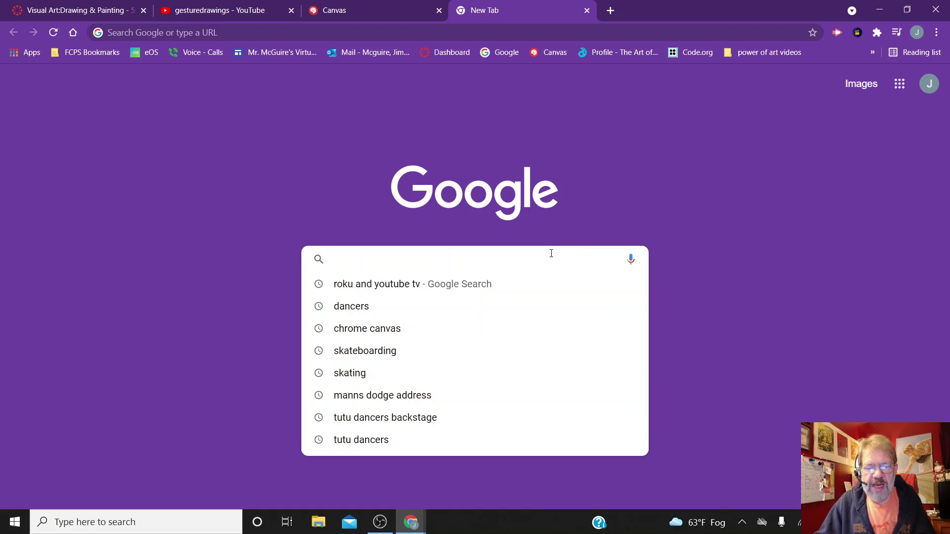
text(chrome)
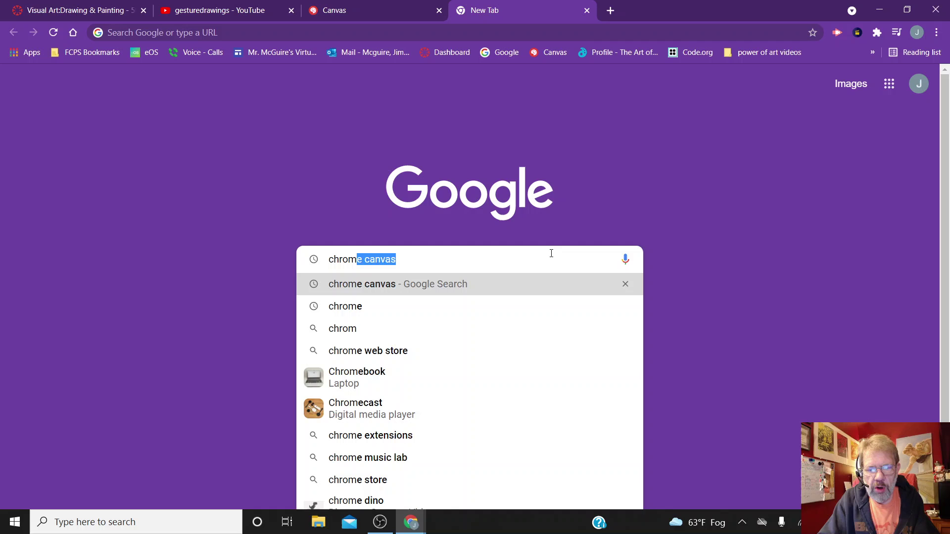
text( canvas)
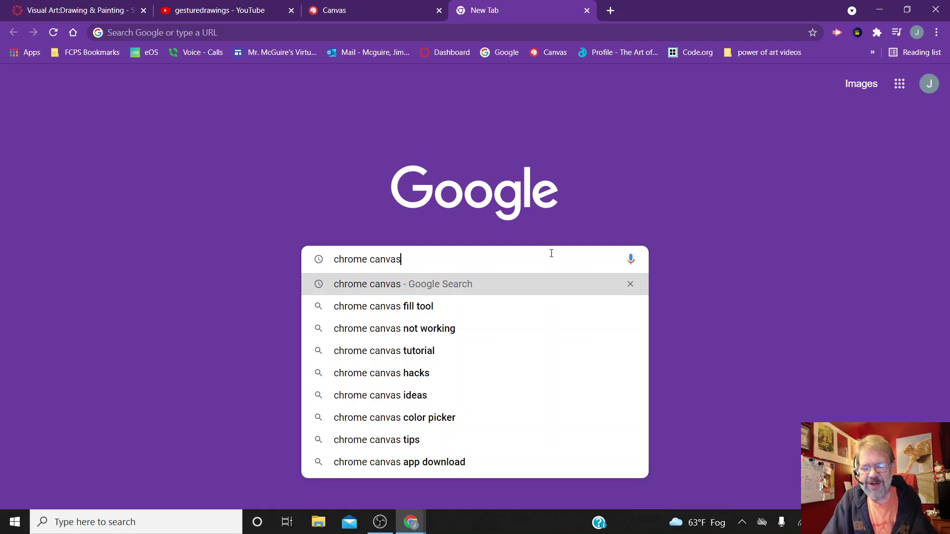
key(Return)
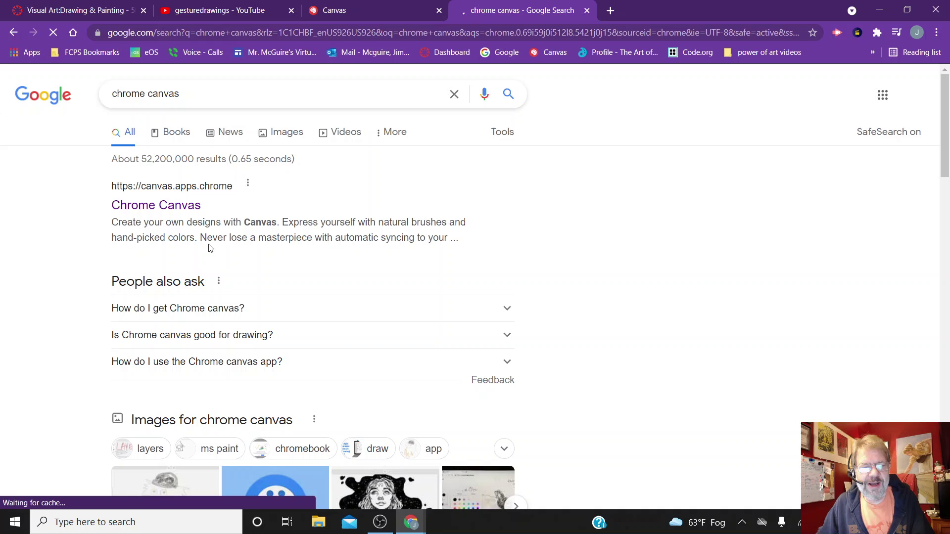
Open the Chrome Canvas site and browse its saved-drawings gallery, then return to the top.
click(193, 206)
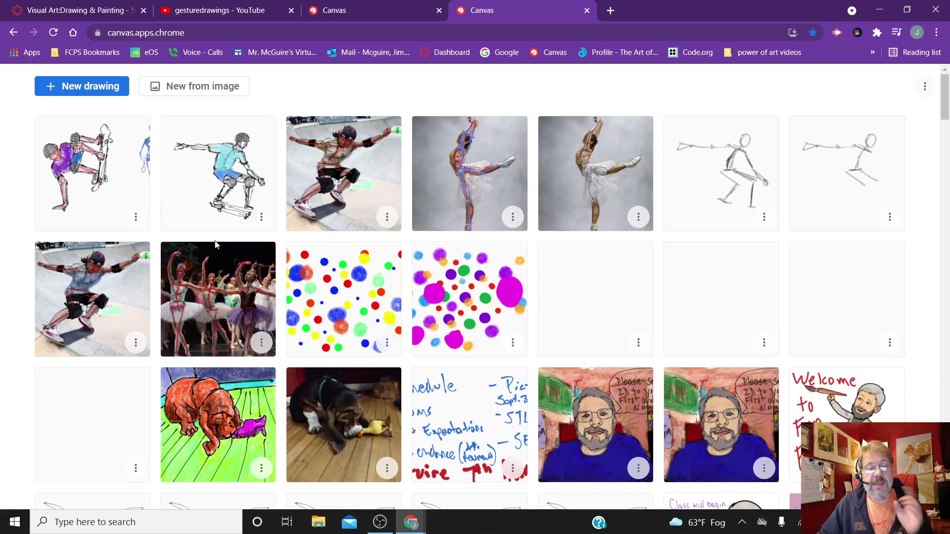
scroll(216, 251, down, 5)
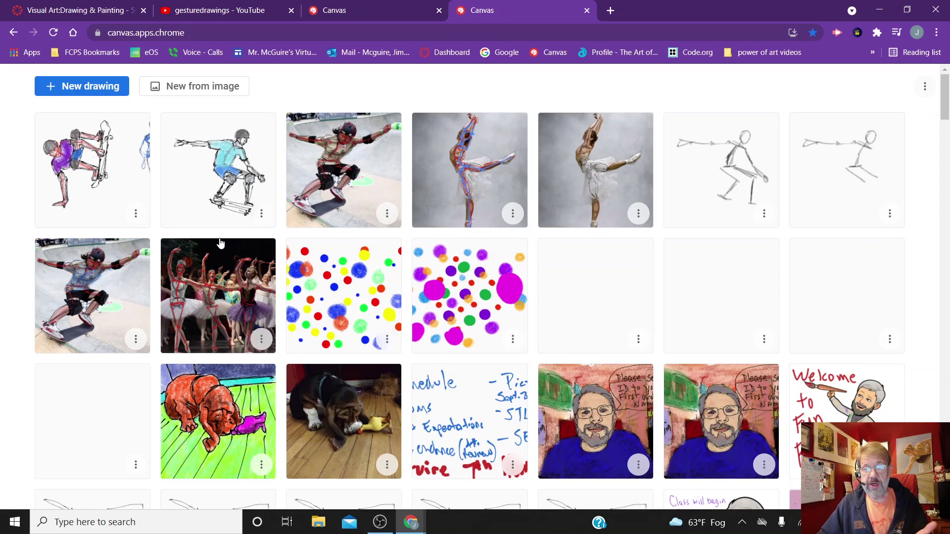
scroll(340, 200, down, 9)
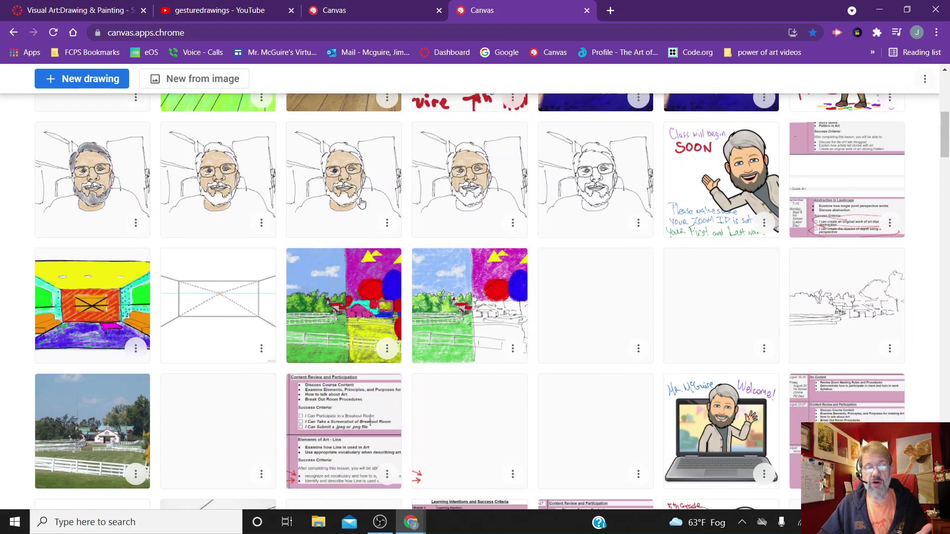
scroll(346, 202, down, 9)
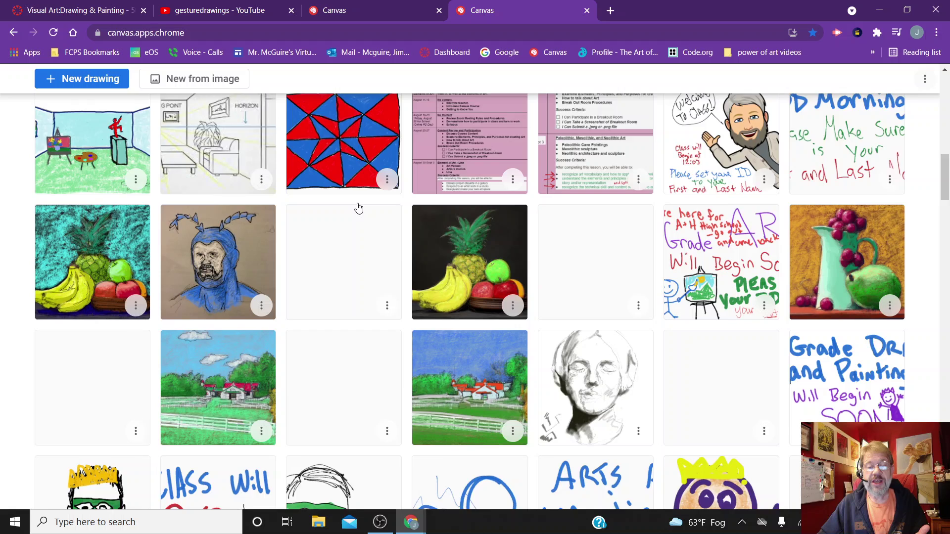
scroll(348, 230, down, 8)
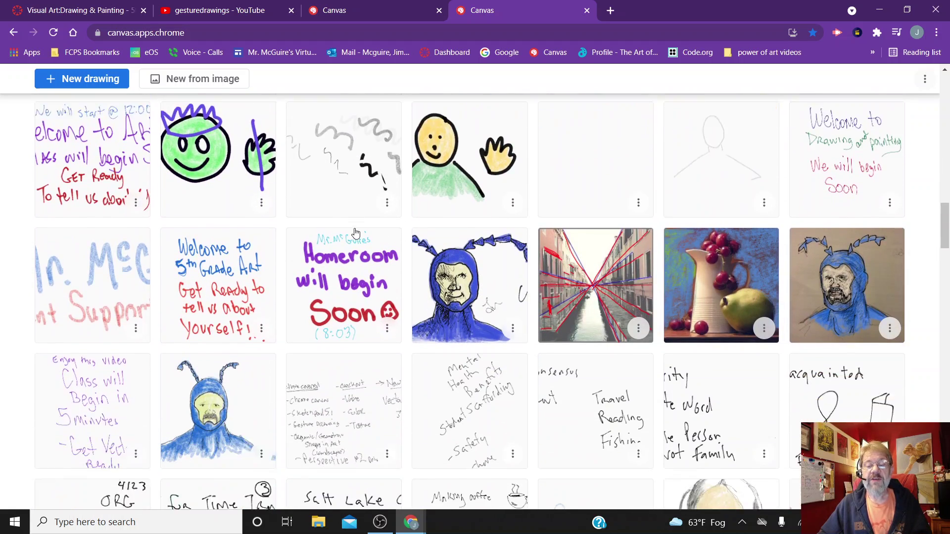
scroll(358, 232, down, 6)
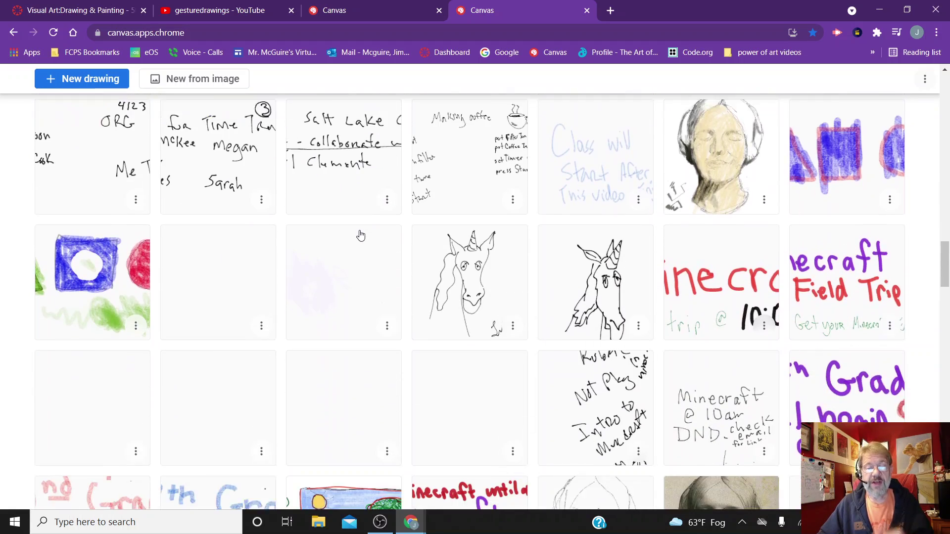
scroll(359, 235, down, 6)
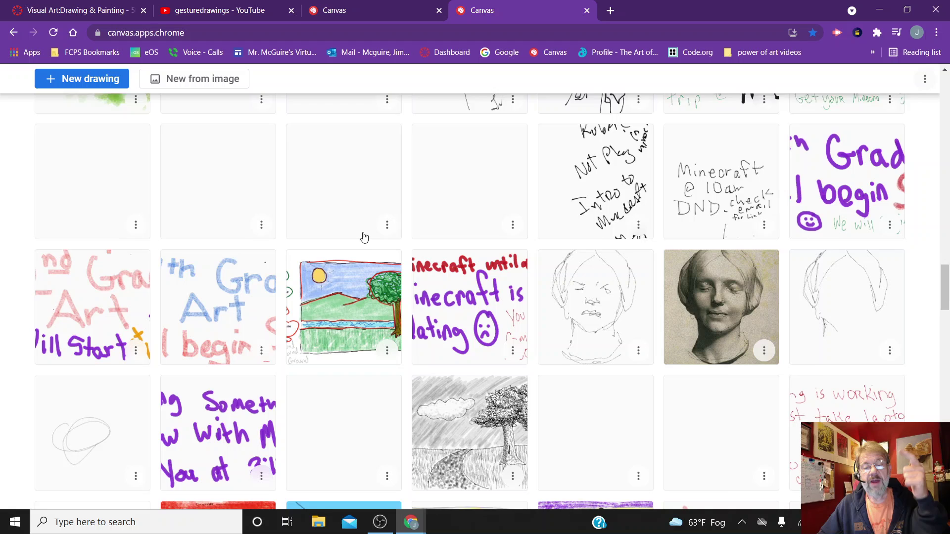
scroll(347, 245, down, 4)
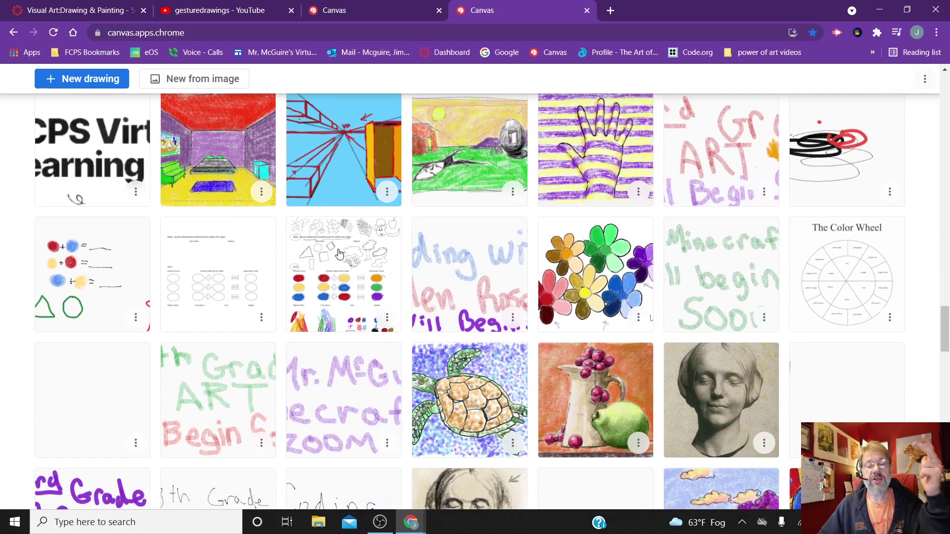
scroll(361, 237, down, 2)
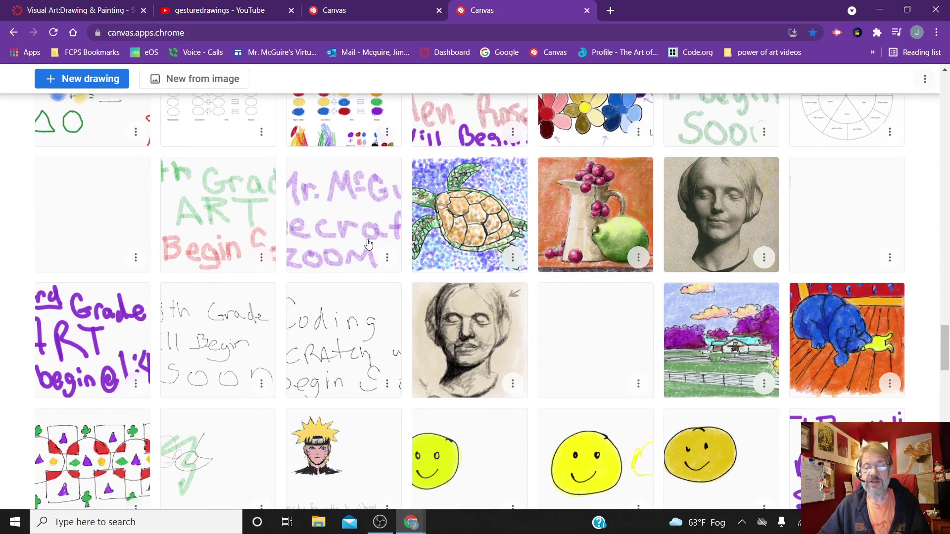
mouse_move(944, 360)
mouse_down()
mouse_move(936, 403)
mouse_move(948, 84)
mouse_up()
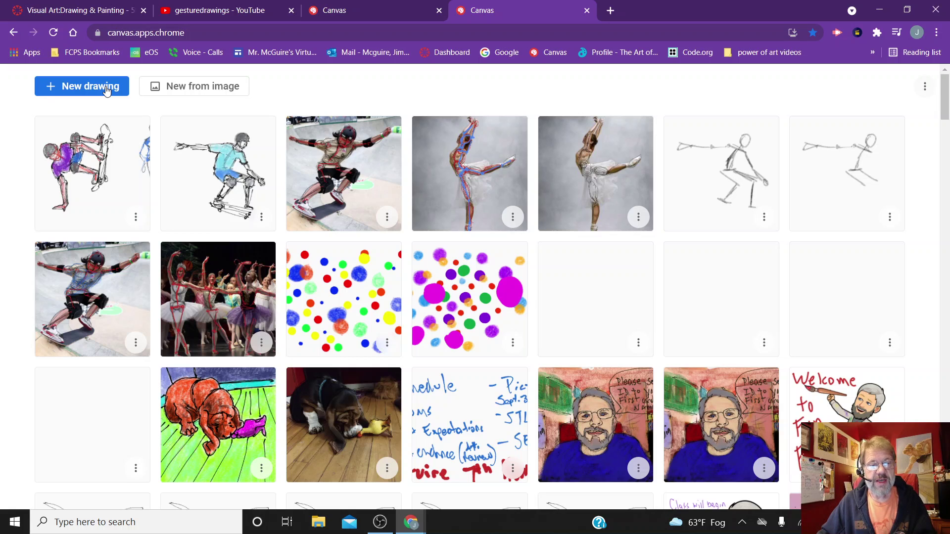
Start a new blank drawing and move the custom colour hue to blue.
click(105, 88)
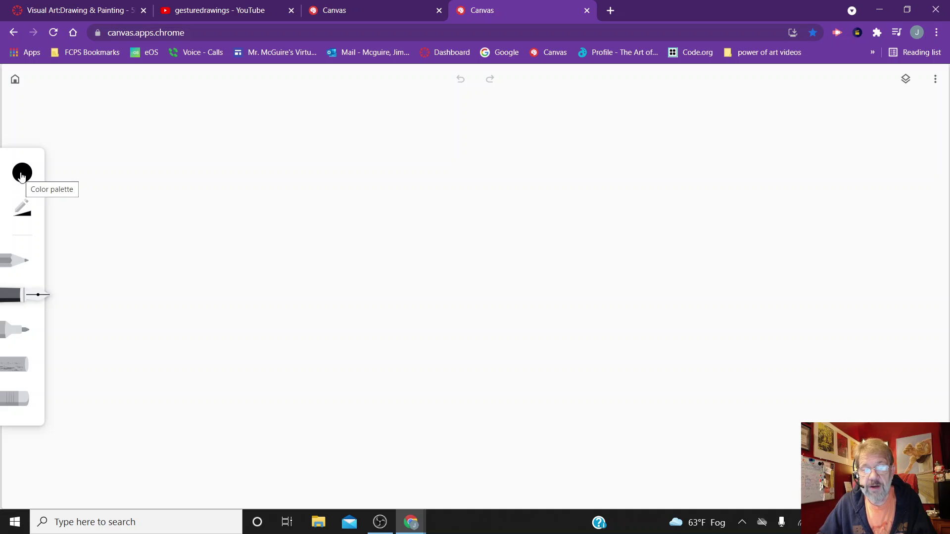
click(20, 176)
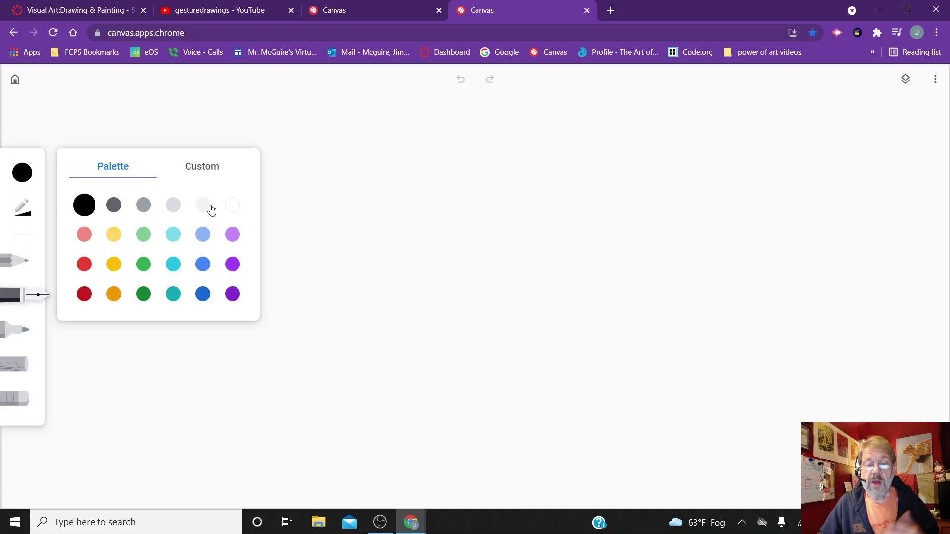
click(221, 173)
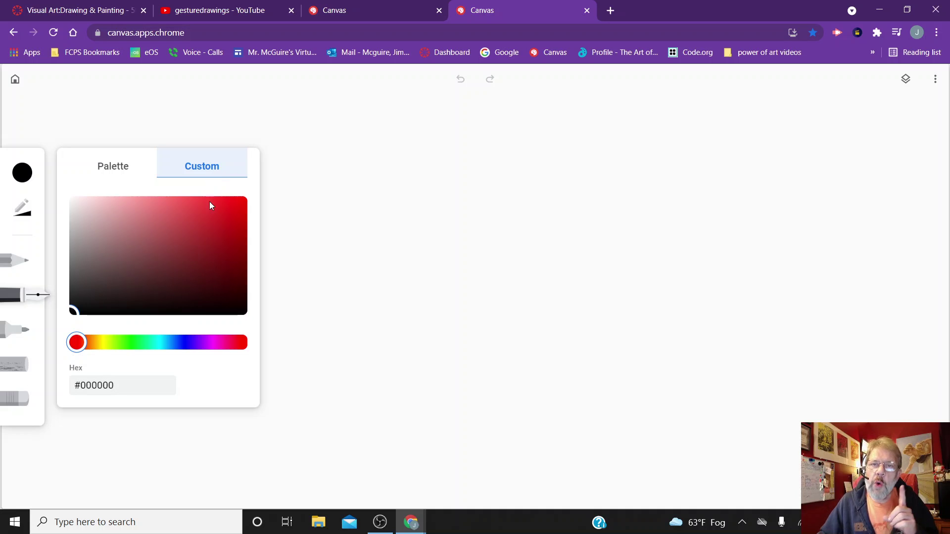
click(81, 346)
drag(81, 346, 186, 342)
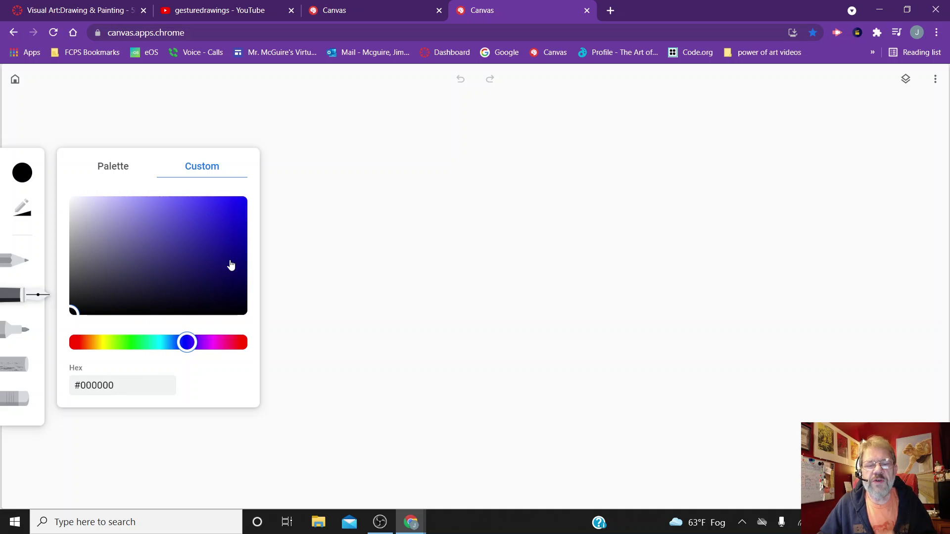
Try several blue shades, settling on vivid bright blue #1206fd.
click(247, 205)
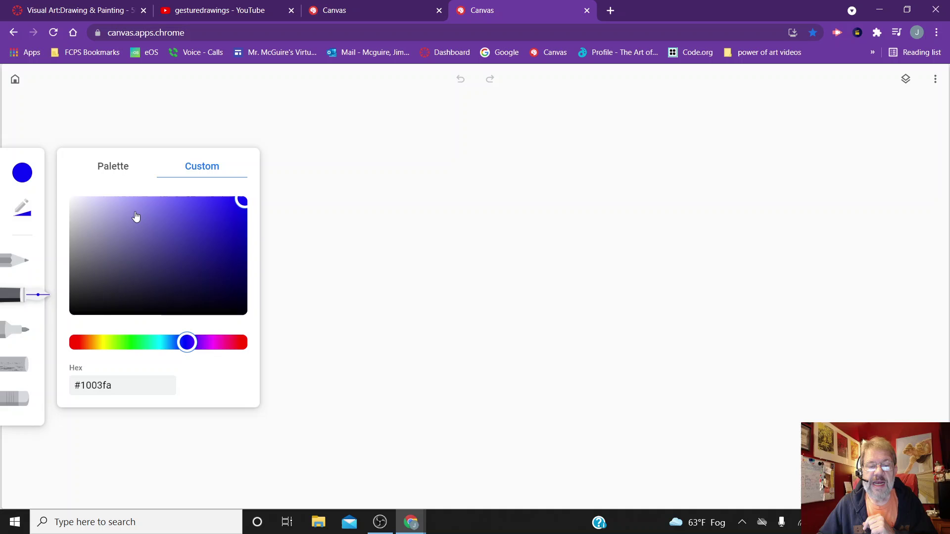
click(134, 206)
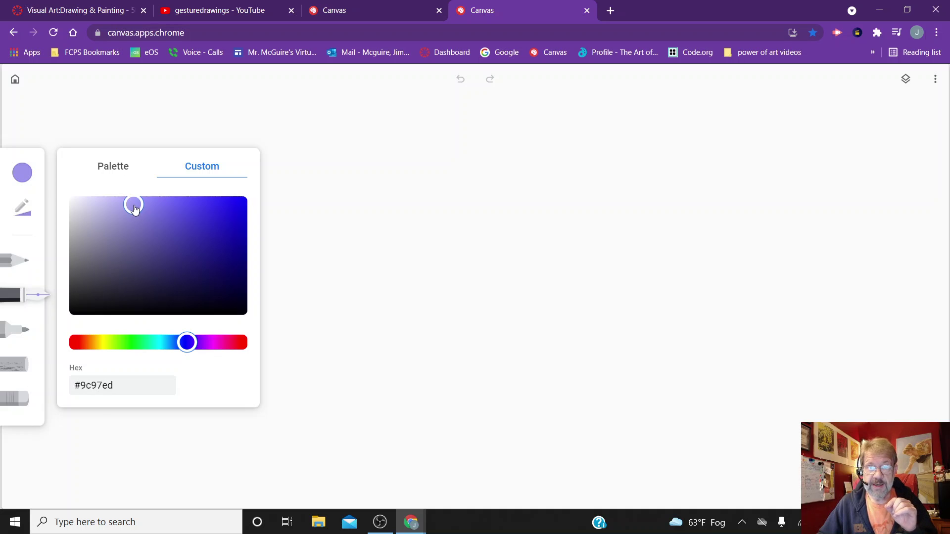
click(207, 281)
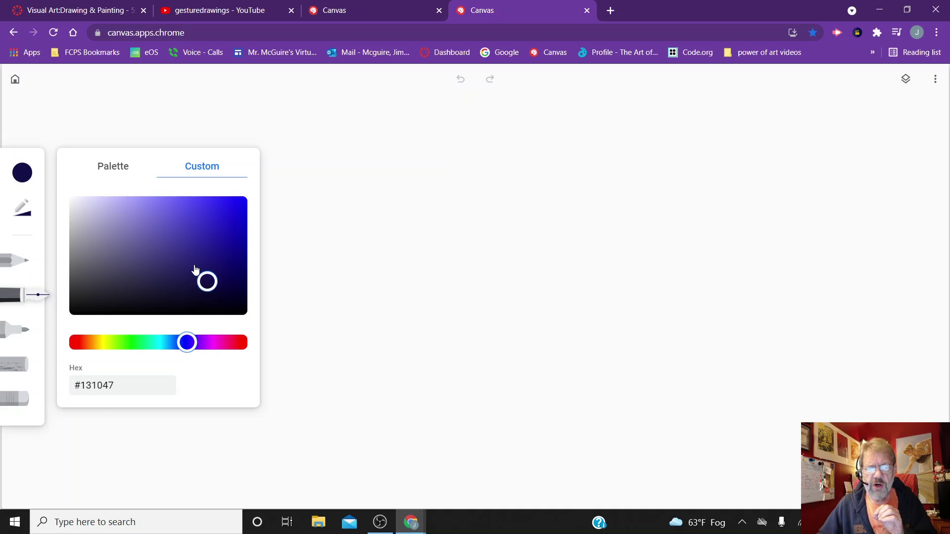
click(194, 266)
click(218, 260)
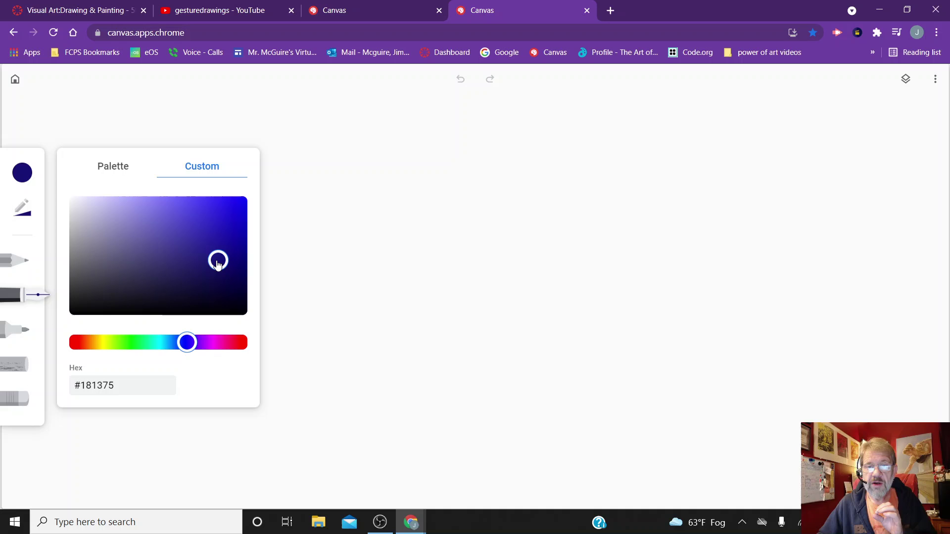
click(242, 201)
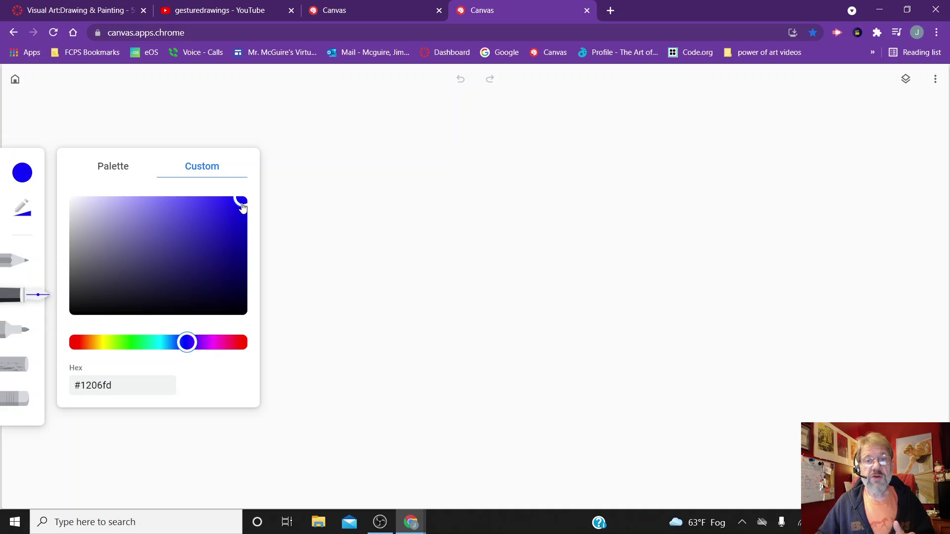
Try the pencil, pen, marker, chalk and eraser, then pick the pencil and show its size settings.
click(19, 261)
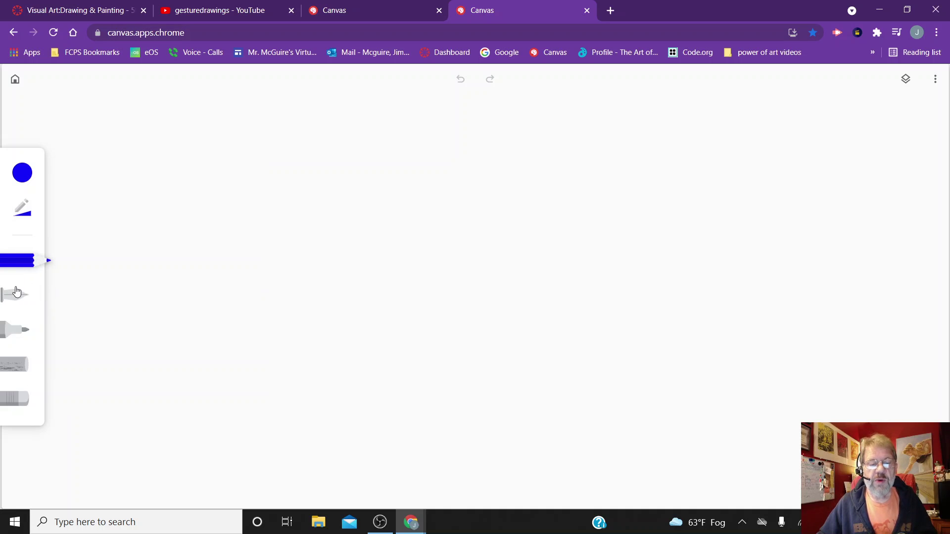
click(17, 293)
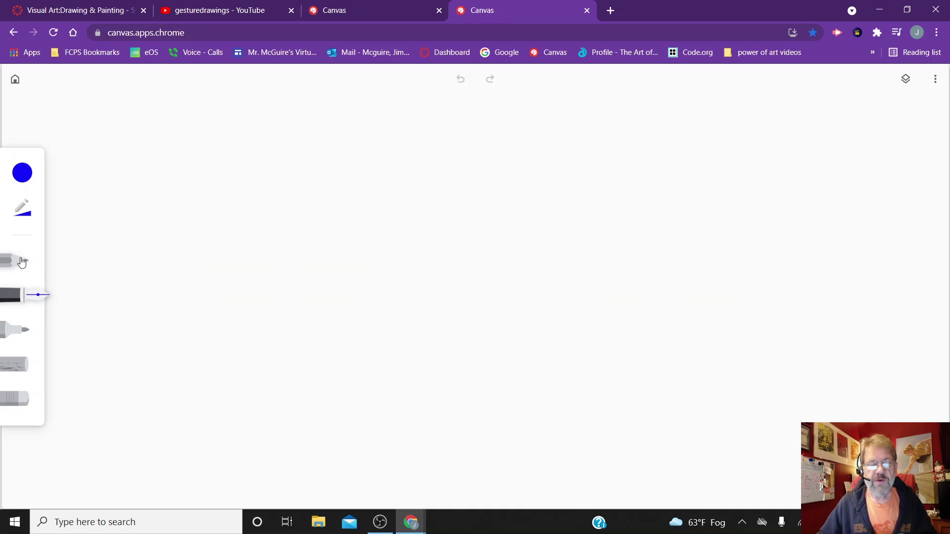
click(22, 261)
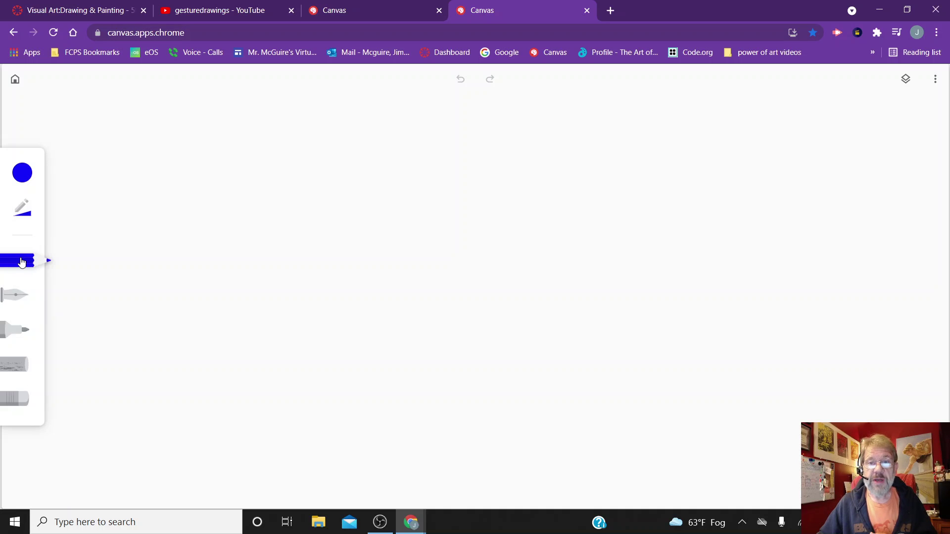
click(12, 297)
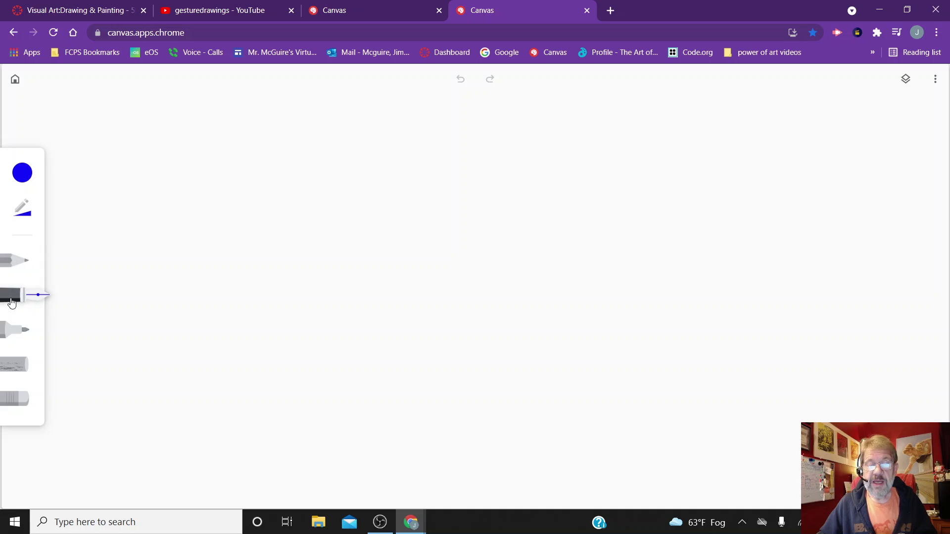
click(8, 335)
click(10, 365)
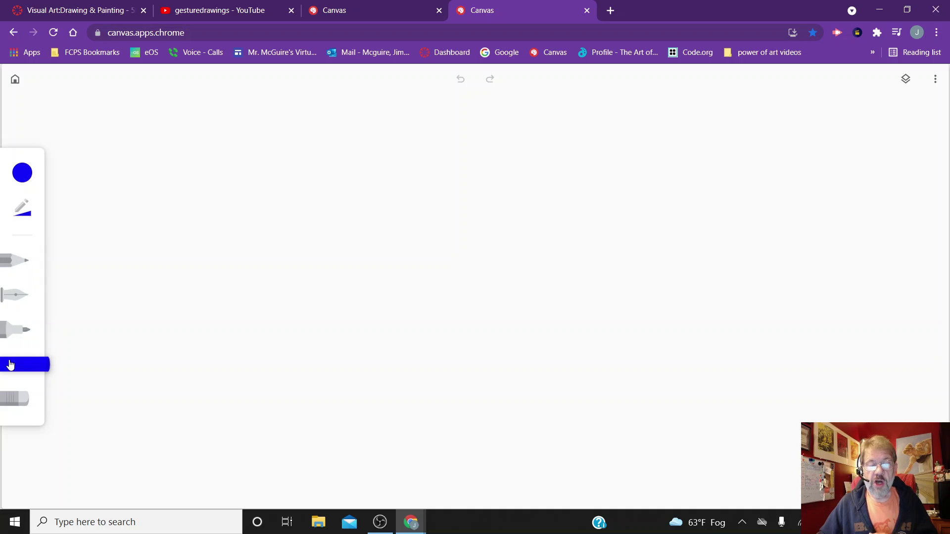
click(10, 400)
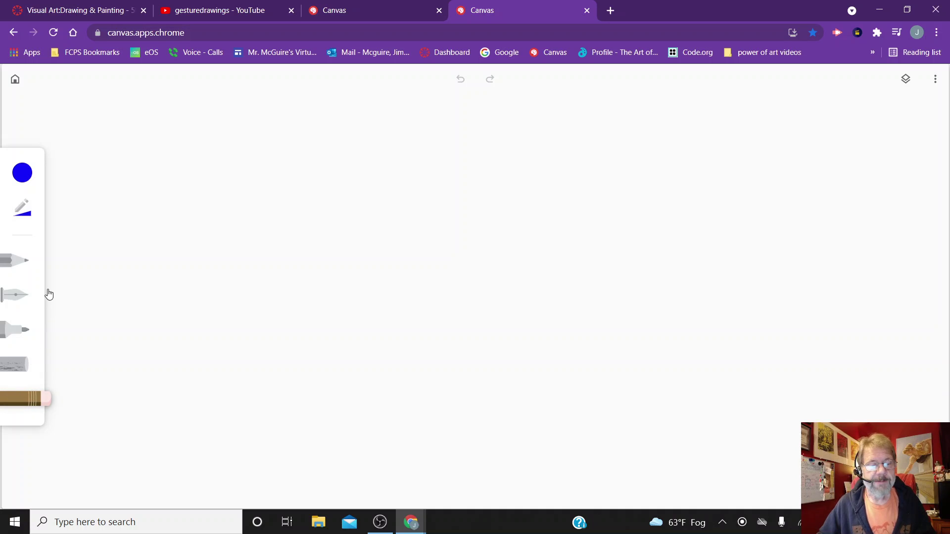
click(24, 265)
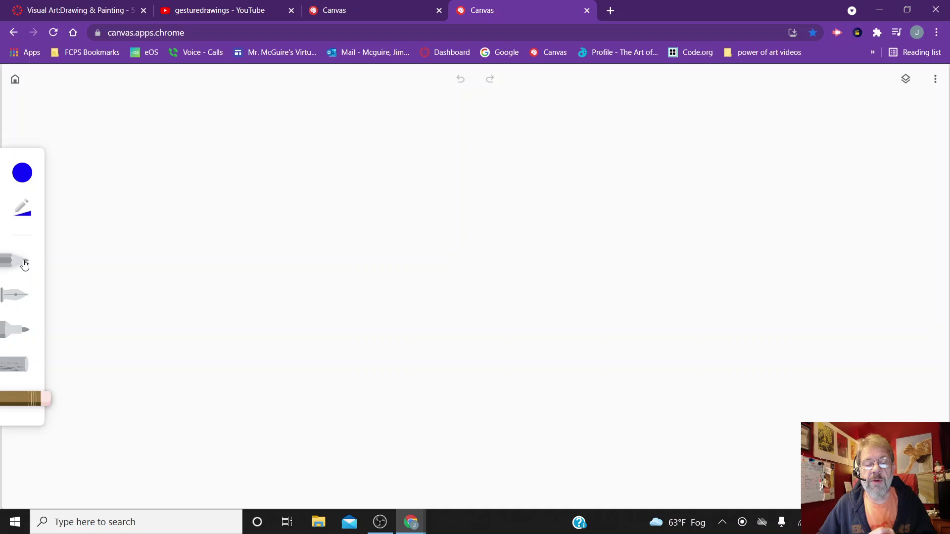
click(20, 216)
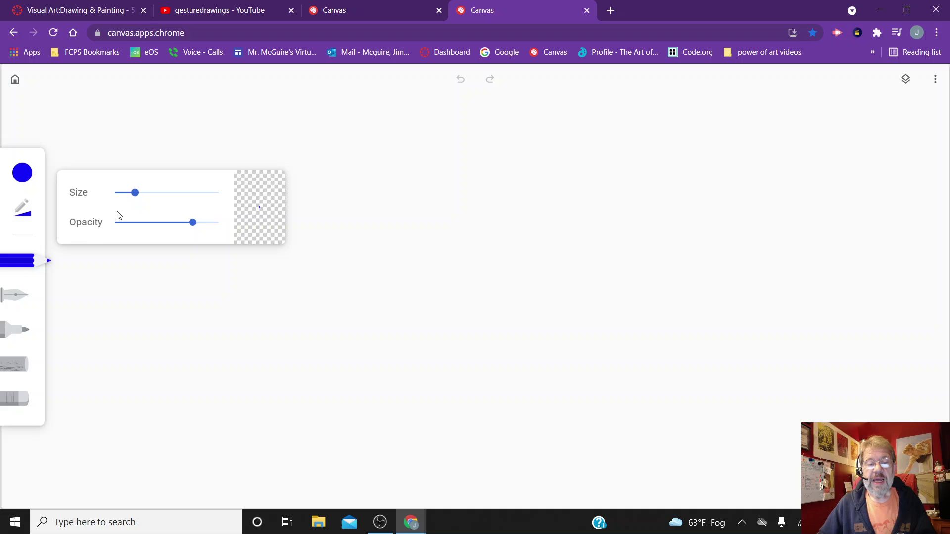
Set the marker to size 59 and opacity 26, then switch to chalk and show its settings.
click(20, 336)
click(29, 217)
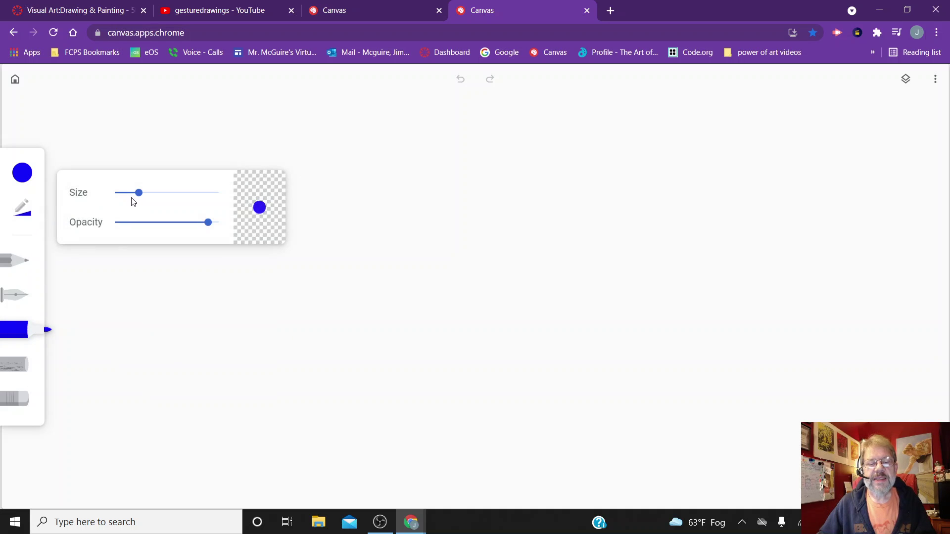
drag(139, 196, 224, 184)
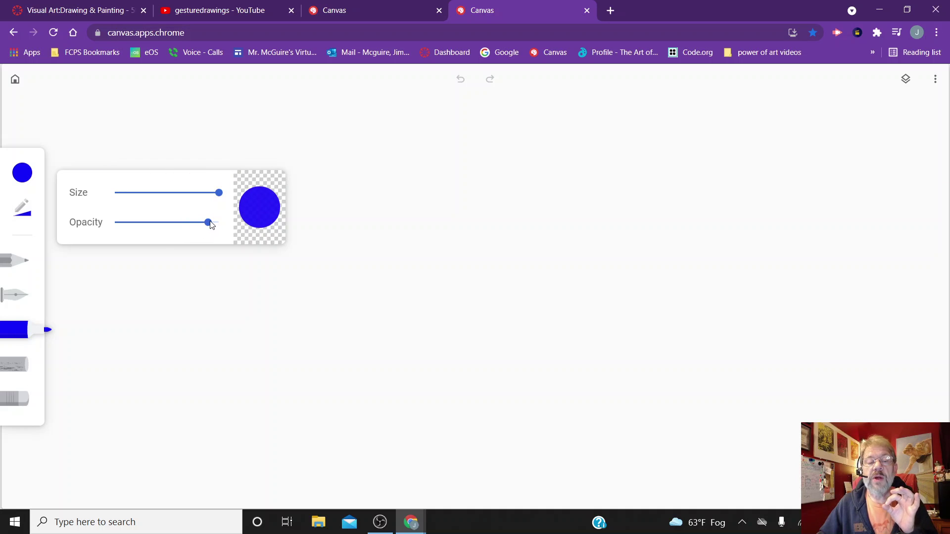
mouse_move(211, 224)
mouse_down()
mouse_move(126, 230)
mouse_move(230, 216)
mouse_move(140, 233)
mouse_move(225, 226)
mouse_up()
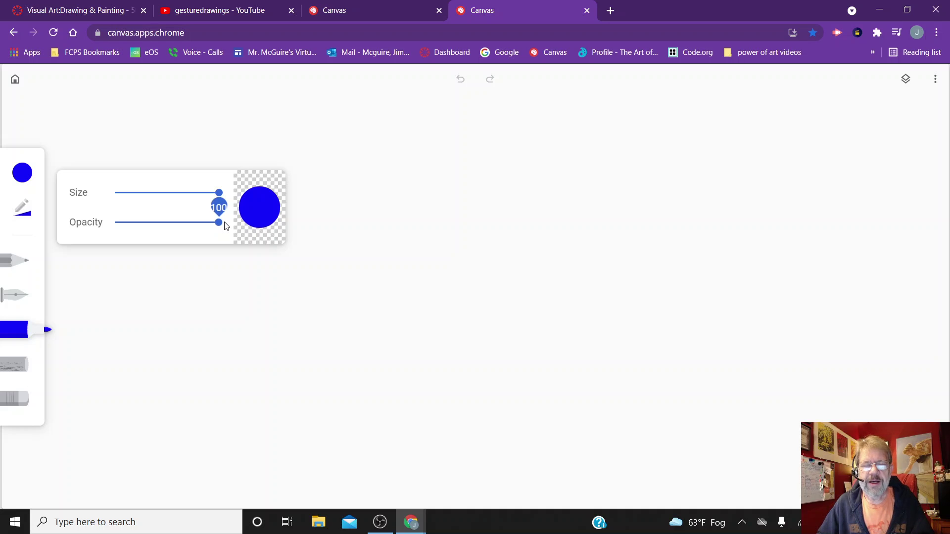
drag(221, 227, 146, 238)
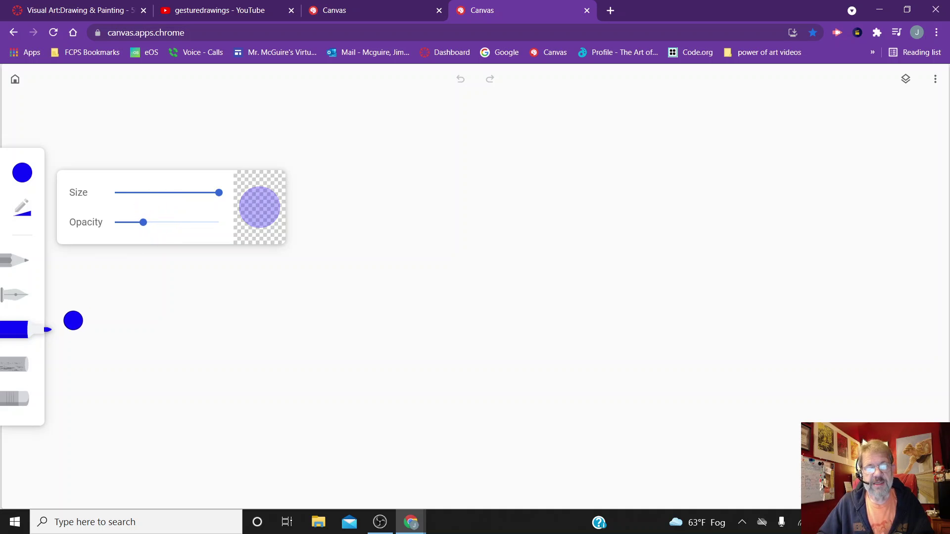
click(29, 365)
click(30, 214)
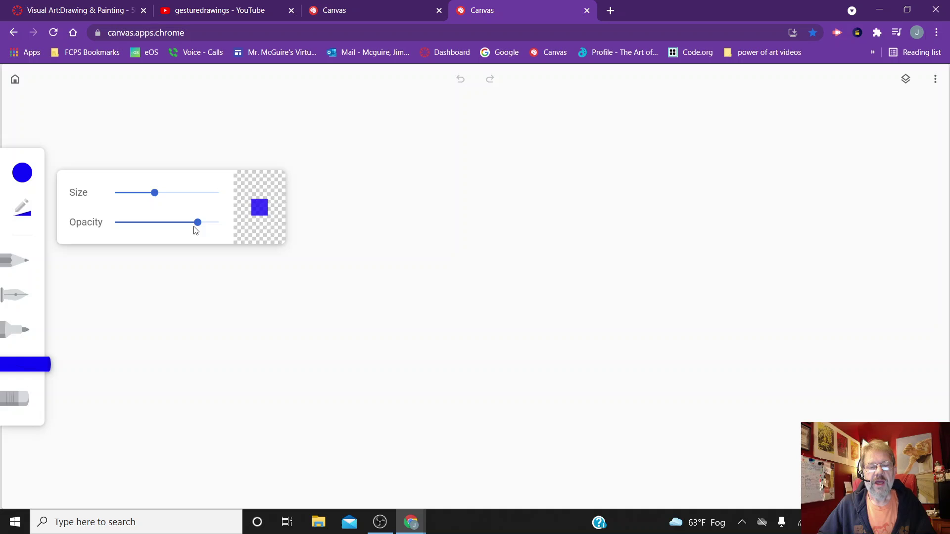
Set the chalk to maximum size with lower opacity and draw a test zigzag and short stroke.
drag(203, 219, 172, 233)
drag(158, 196, 217, 195)
drag(450, 184, 532, 173)
mouse_move(391, 207)
mouse_down()
mouse_move(482, 215)
mouse_move(422, 266)
mouse_move(417, 294)
mouse_move(538, 289)
mouse_move(553, 314)
mouse_up()
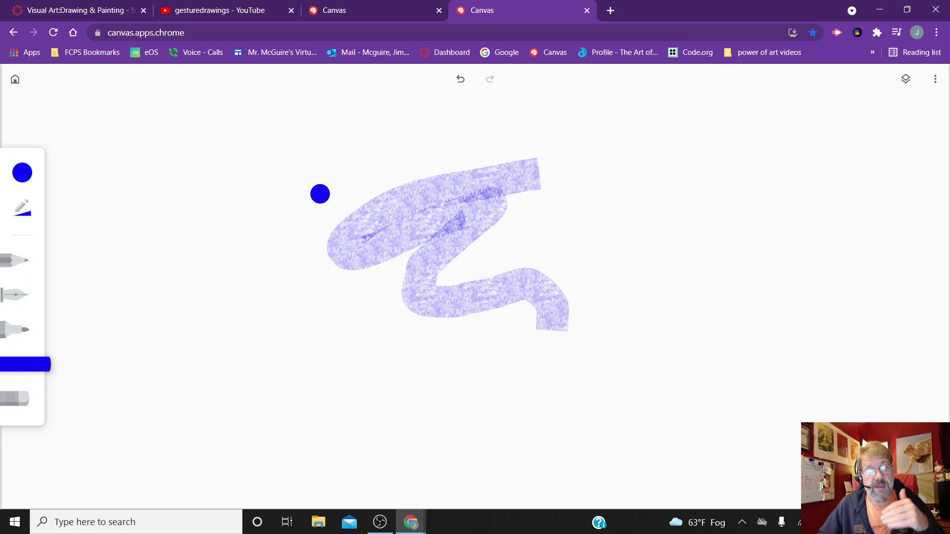
mouse_move(314, 203)
mouse_down()
mouse_move(512, 177)
mouse_move(375, 211)
mouse_move(483, 190)
mouse_move(436, 185)
mouse_move(360, 198)
mouse_move(470, 186)
mouse_move(386, 207)
mouse_move(403, 197)
mouse_up()
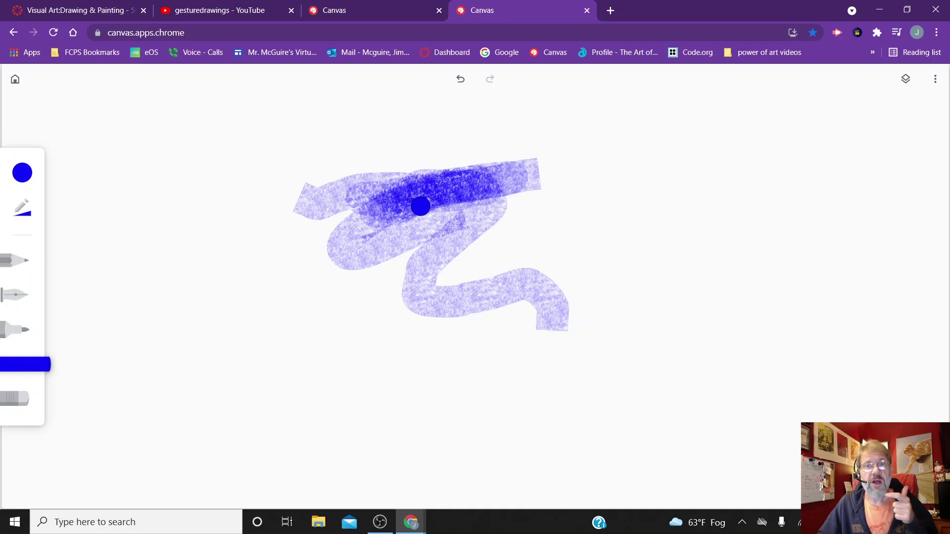
Undo and redo the test strokes, ending with an empty canvas.
click(462, 87)
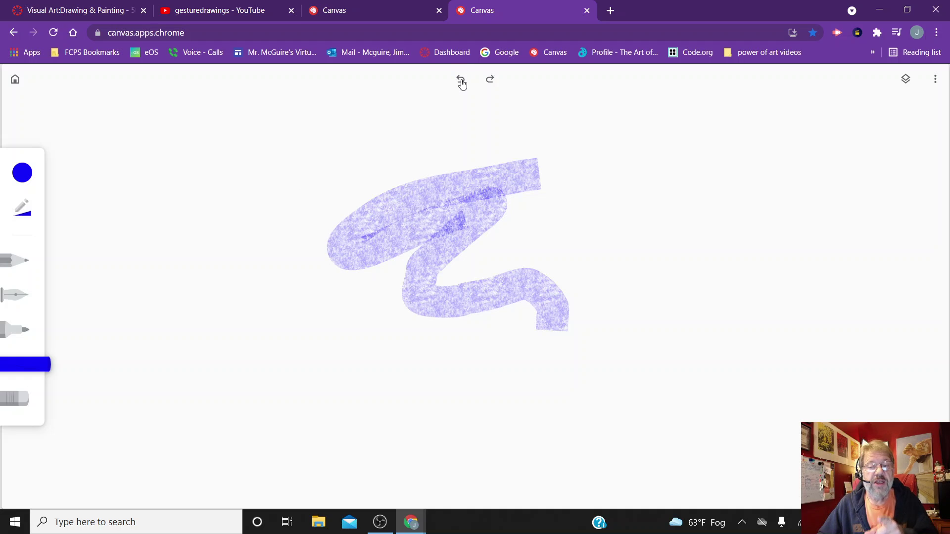
click(462, 84)
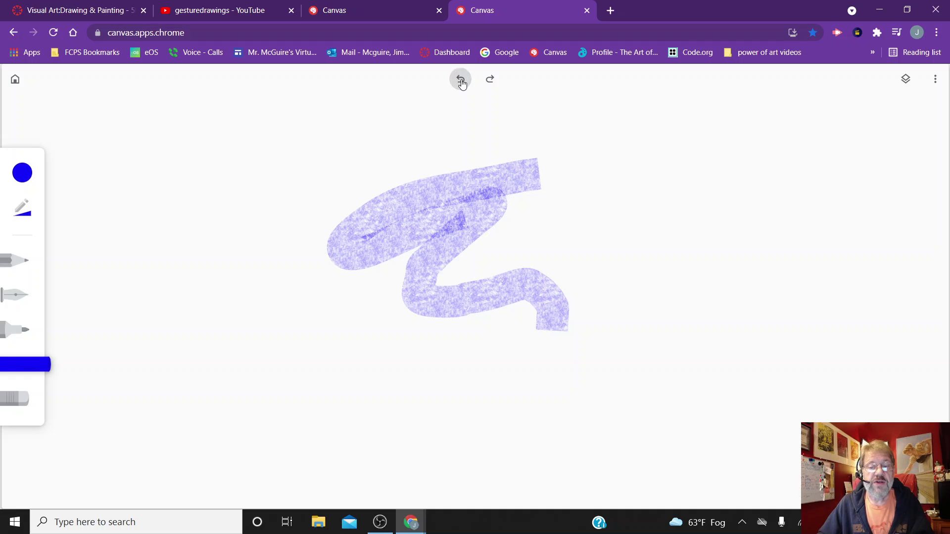
click(489, 83)
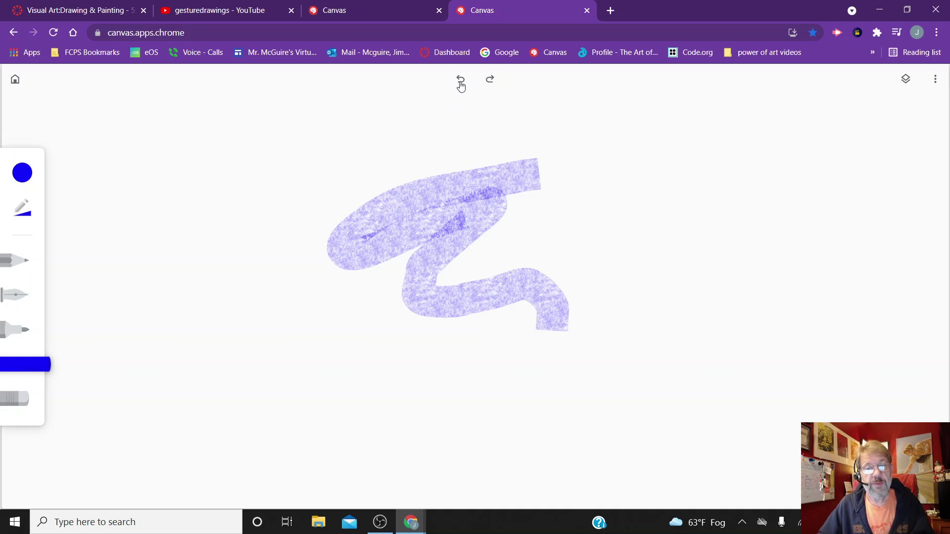
click(461, 83)
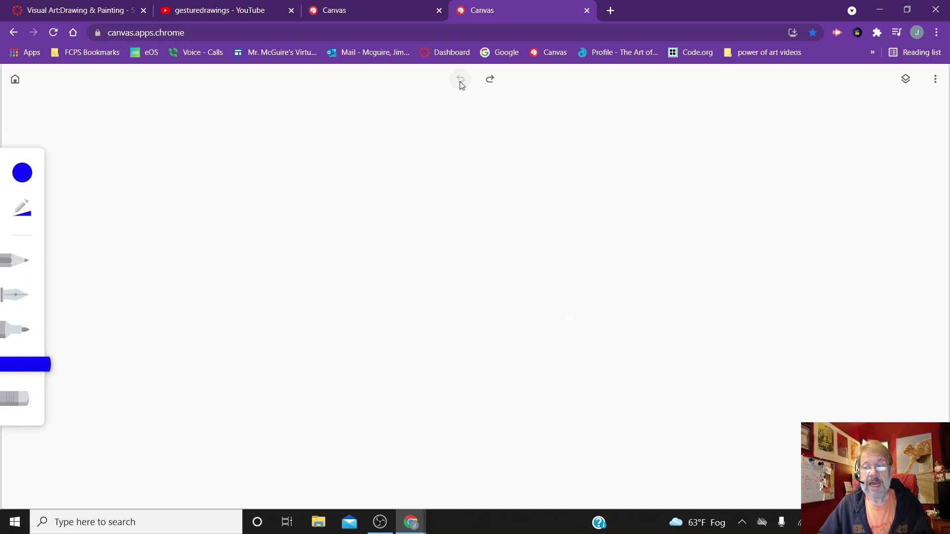
Add two new layers and paint a blue chalk oval on the left on the third layer.
click(907, 80)
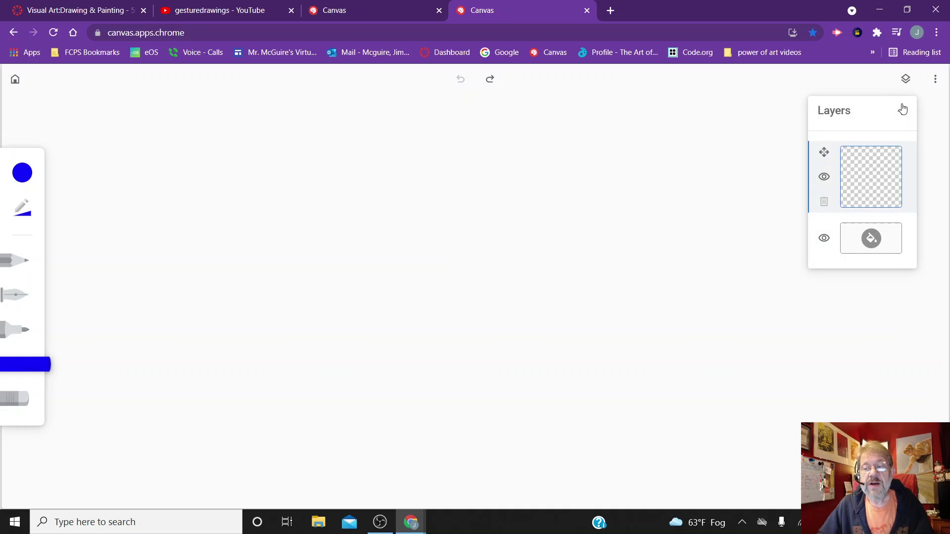
click(903, 111)
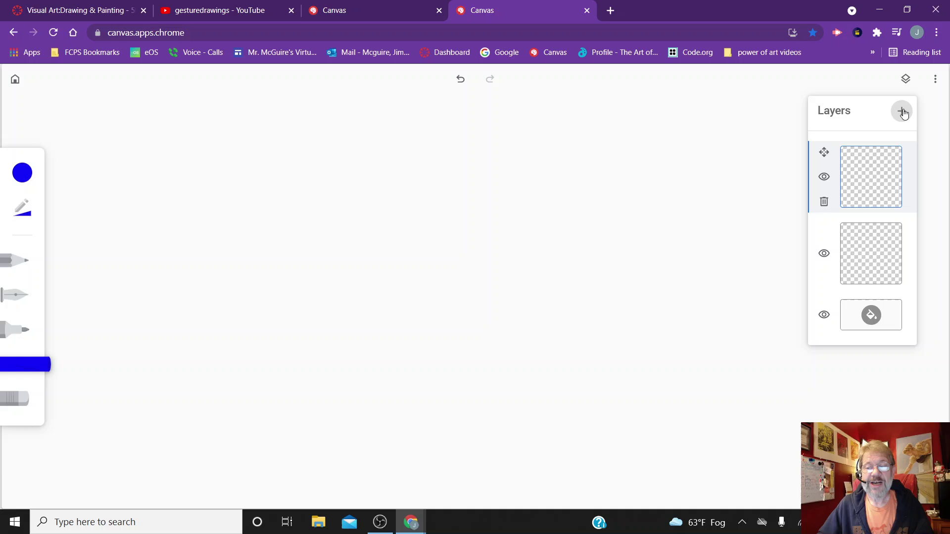
click(902, 111)
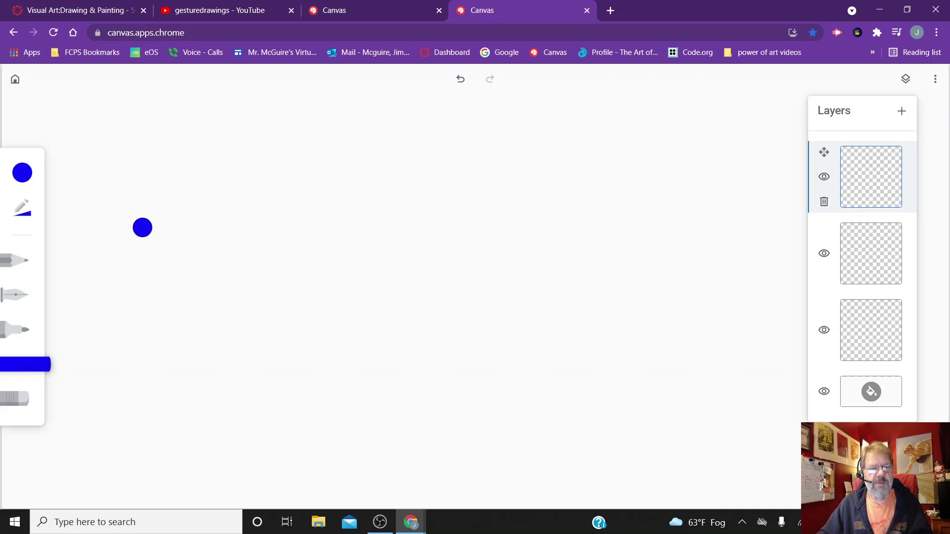
click(854, 332)
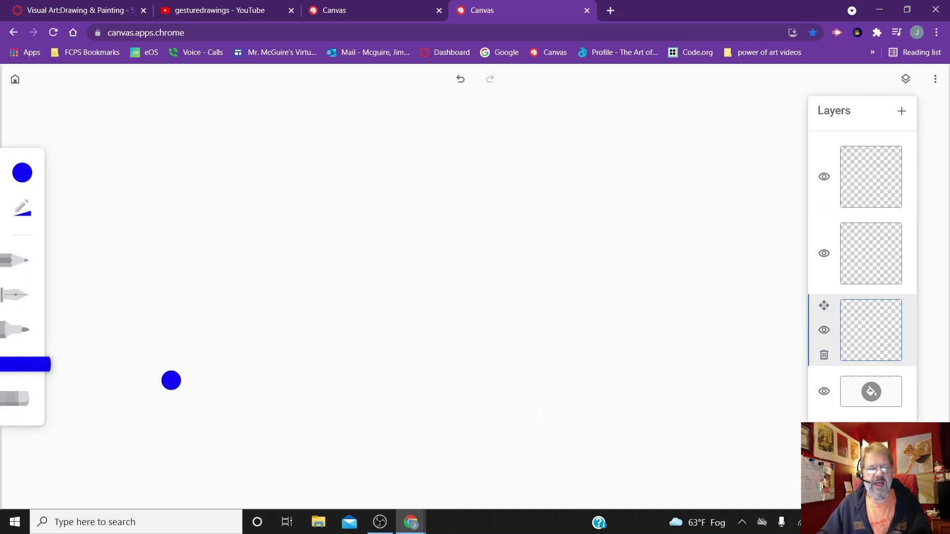
mouse_move(228, 253)
mouse_down()
mouse_move(247, 262)
mouse_move(227, 252)
mouse_move(234, 270)
mouse_up()
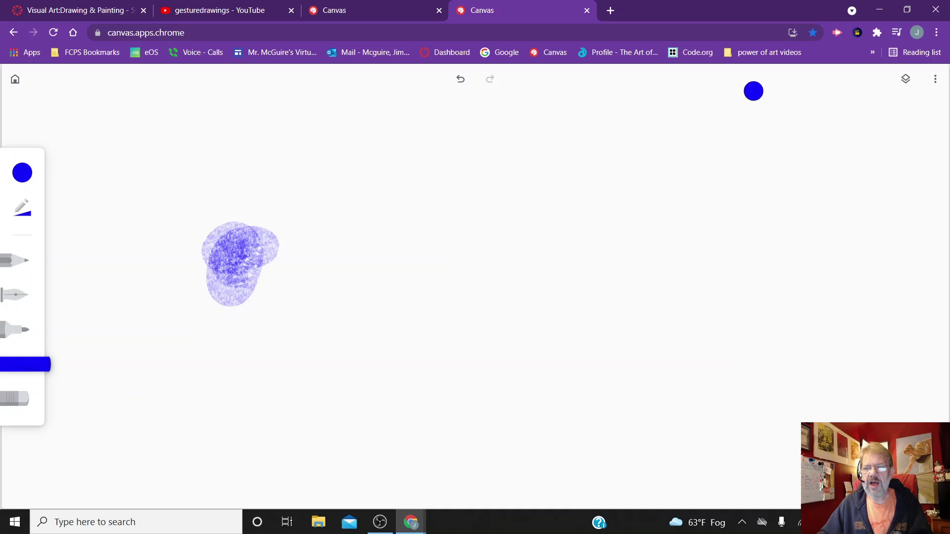
Paint a red chalk oval in the middle on the second layer.
click(905, 79)
click(869, 255)
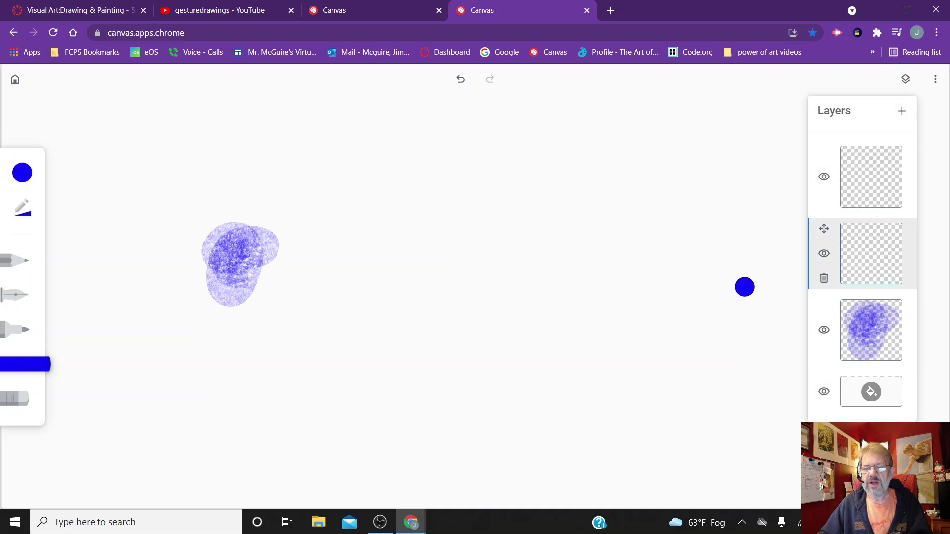
click(22, 174)
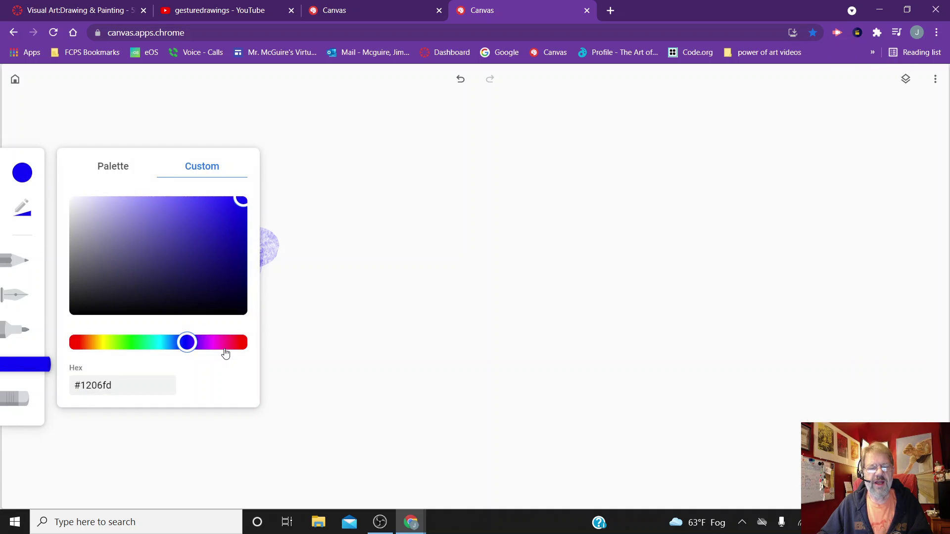
click(243, 341)
mouse_move(403, 270)
mouse_down()
mouse_move(392, 297)
mouse_move(427, 254)
mouse_move(431, 262)
mouse_up()
Paint a yellow chalk oval on the right on the top layer.
click(905, 79)
click(895, 171)
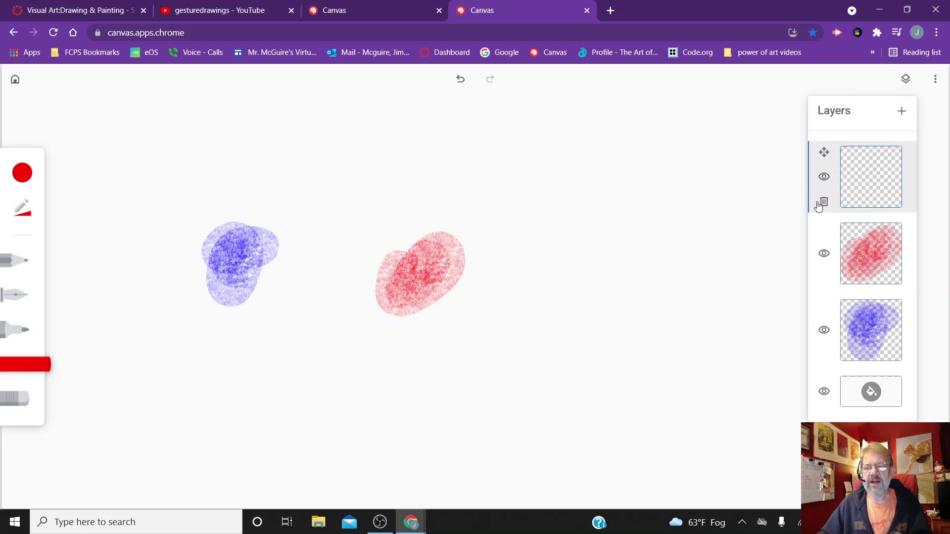
click(22, 173)
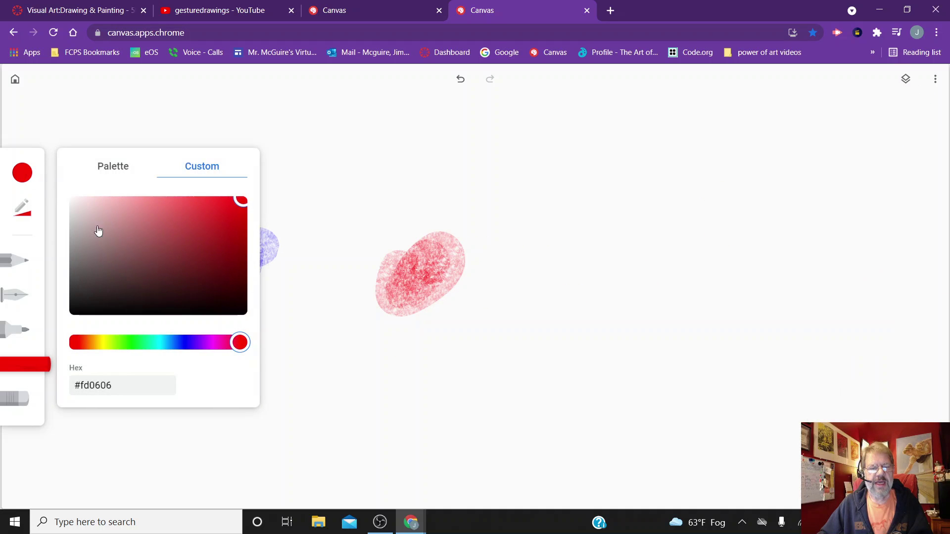
click(103, 343)
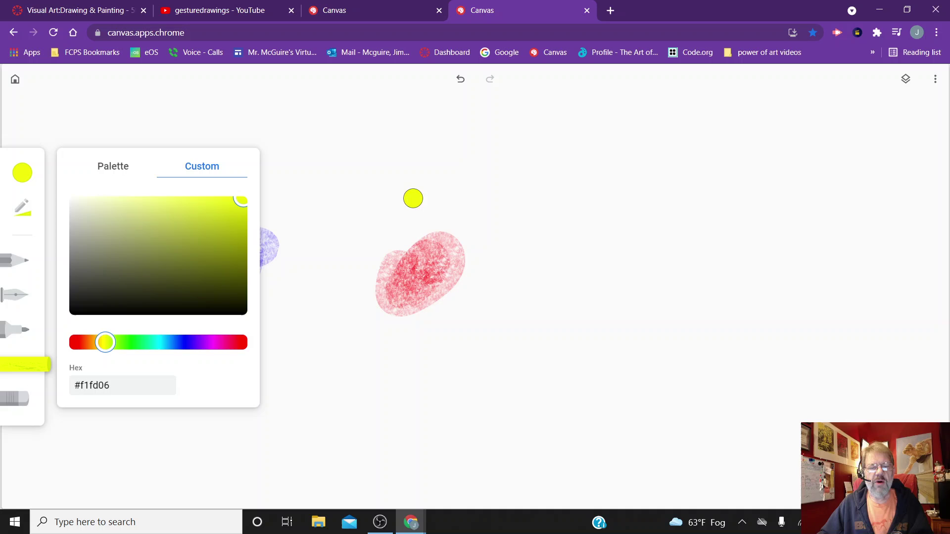
mouse_move(615, 208)
mouse_down()
mouse_move(629, 224)
mouse_move(614, 238)
mouse_up()
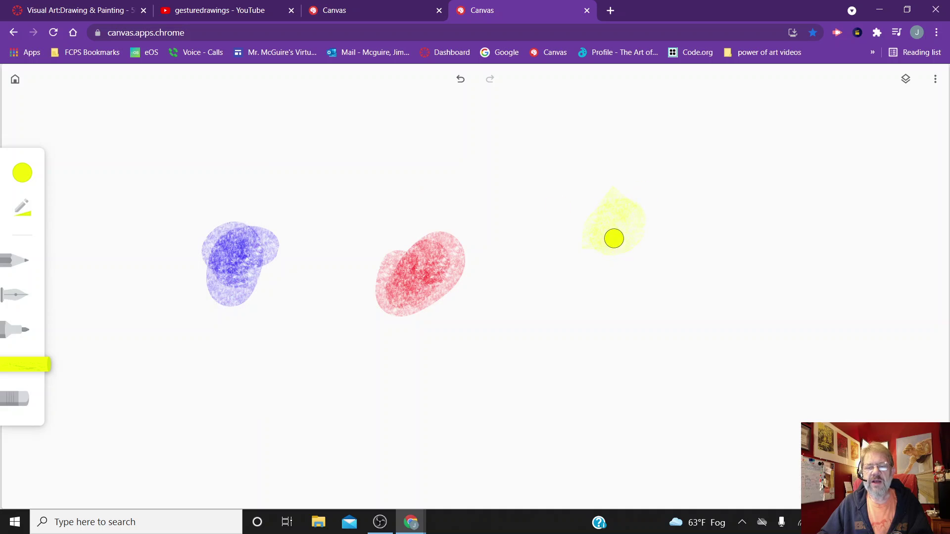
click(907, 80)
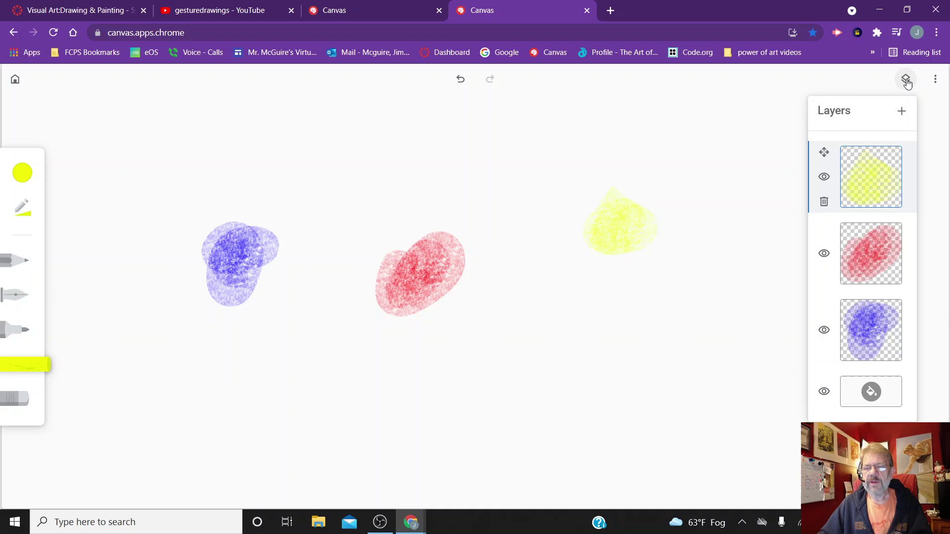
Hide and reshow each oval's layer, then delete the yellow and red layers.
click(824, 177)
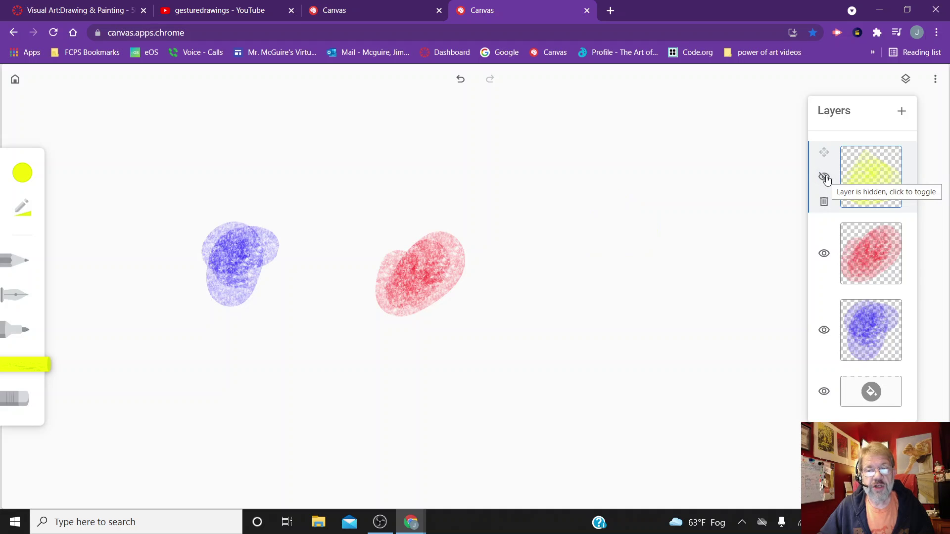
click(825, 178)
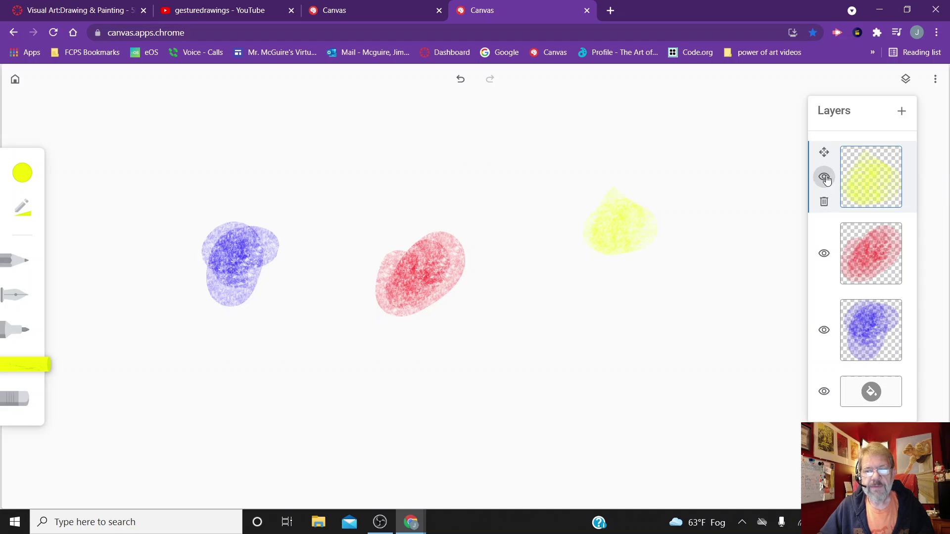
click(824, 257)
click(825, 258)
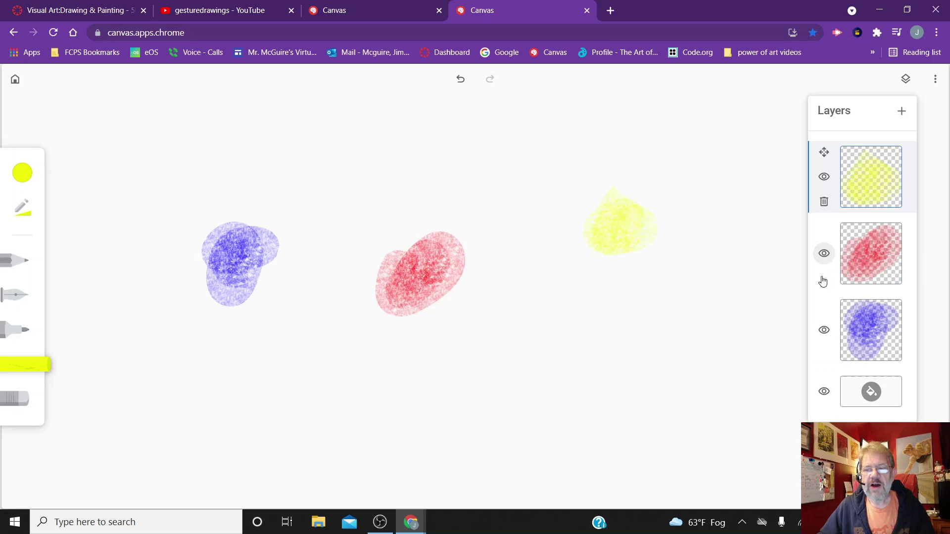
click(824, 330)
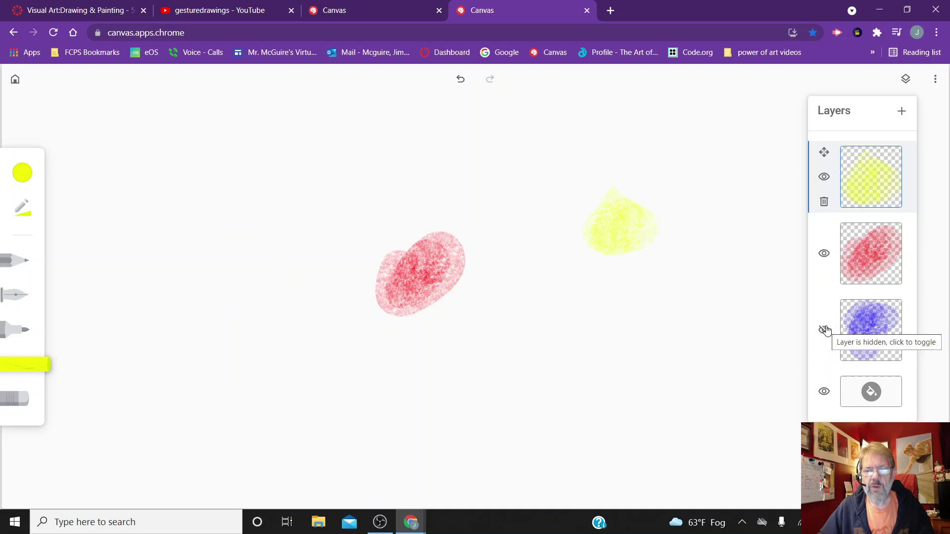
click(824, 330)
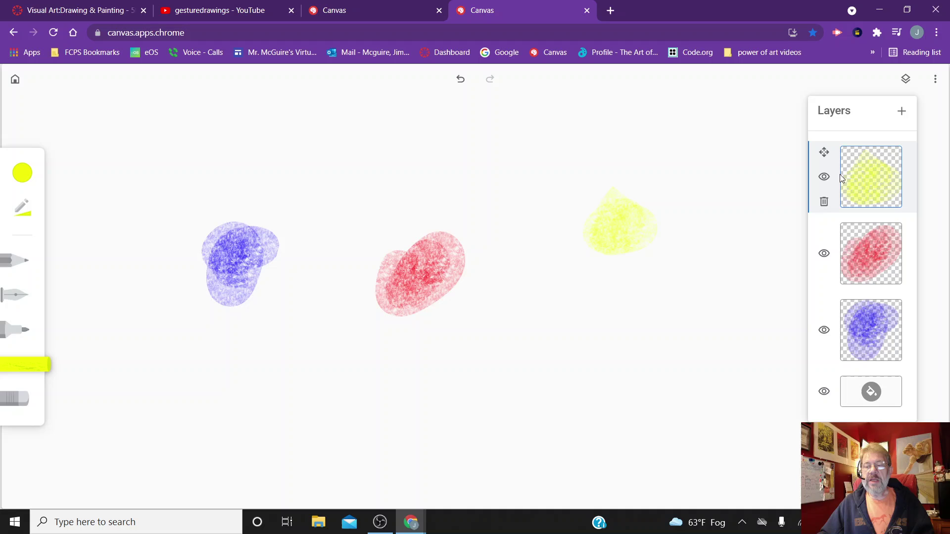
click(825, 202)
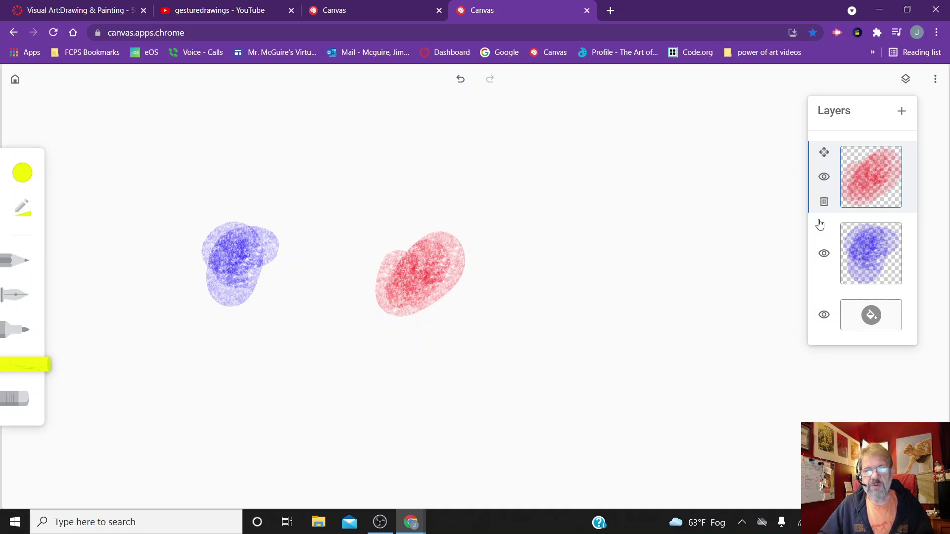
click(825, 202)
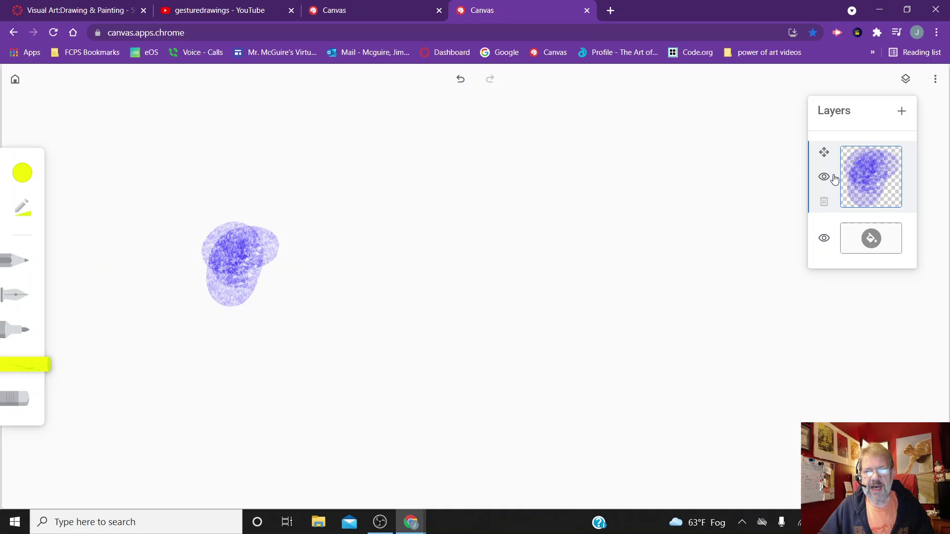
Undo repeatedly to restore the layers and remove all three ovals.
click(460, 79)
click(460, 80)
click(460, 79)
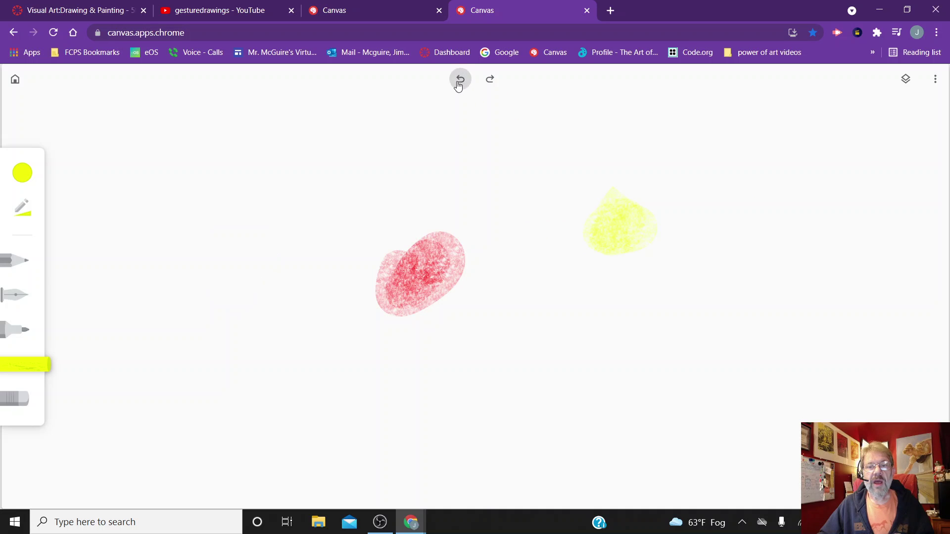
click(460, 79)
click(460, 79)
click(460, 79)
click(459, 79)
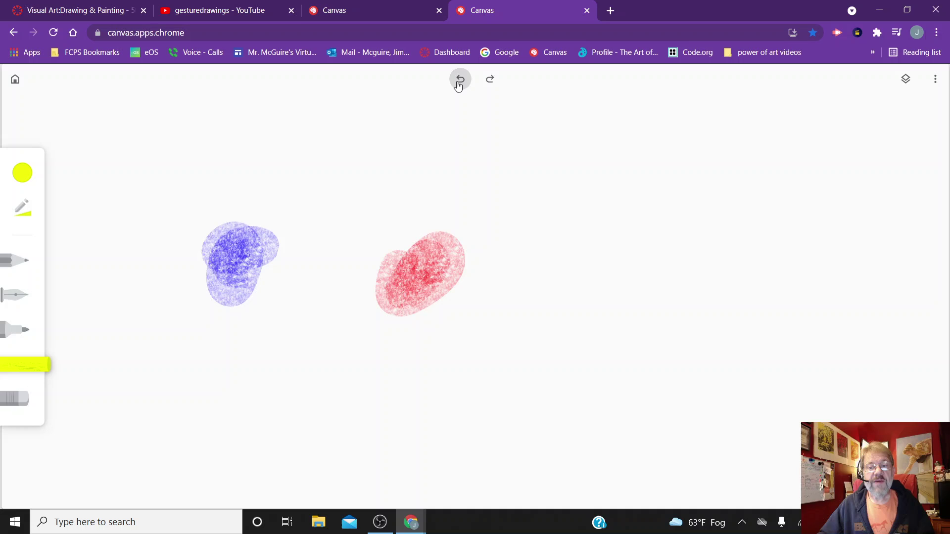
click(459, 79)
click(460, 79)
click(460, 79)
click(459, 79)
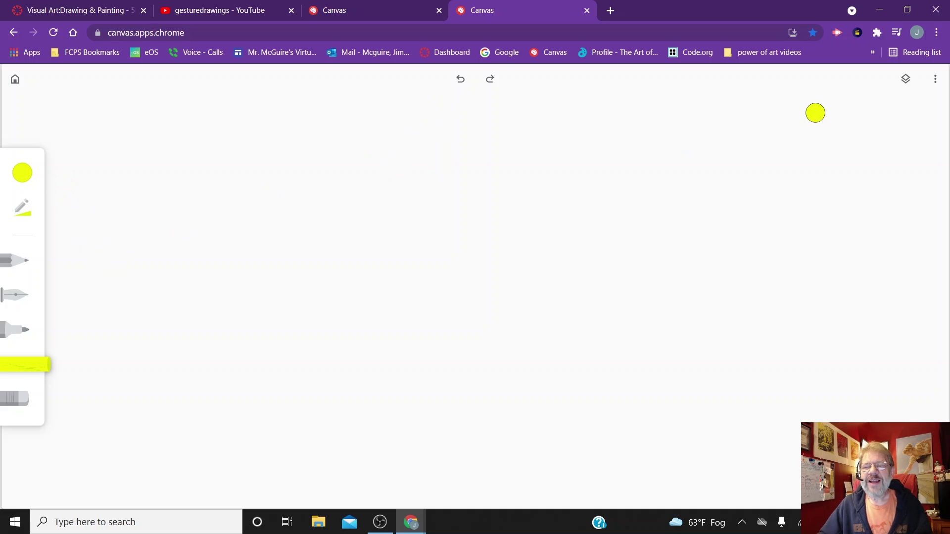
Select the second layer, set the colour to blue #3306fd, and switch to the marker.
click(905, 82)
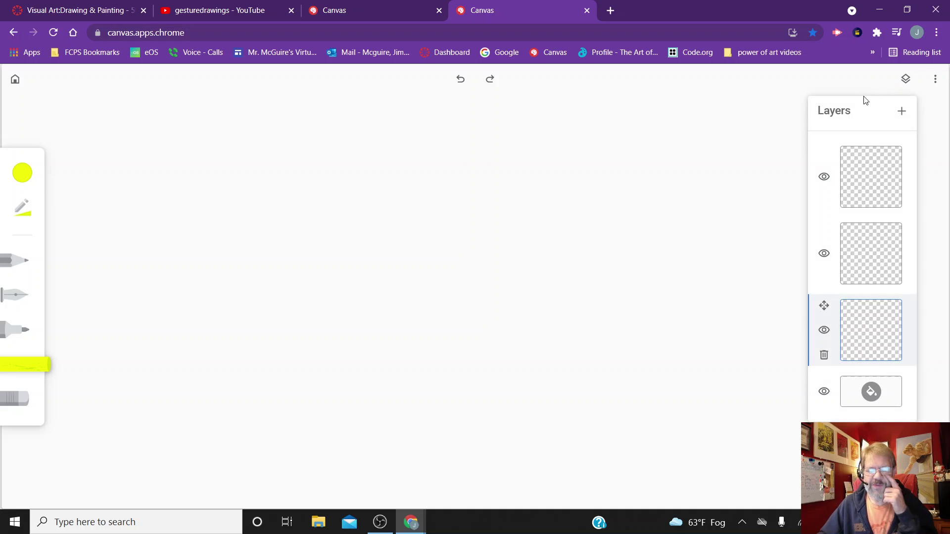
click(891, 256)
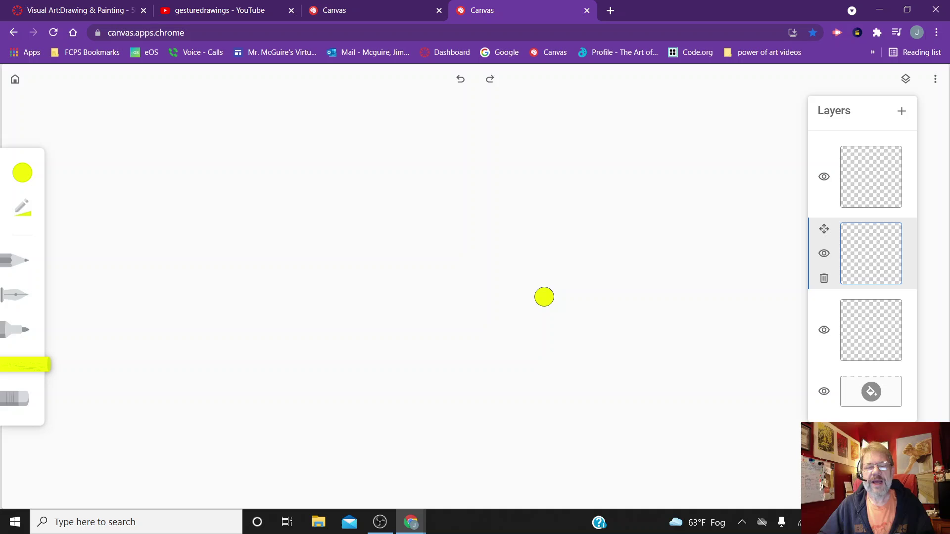
click(29, 181)
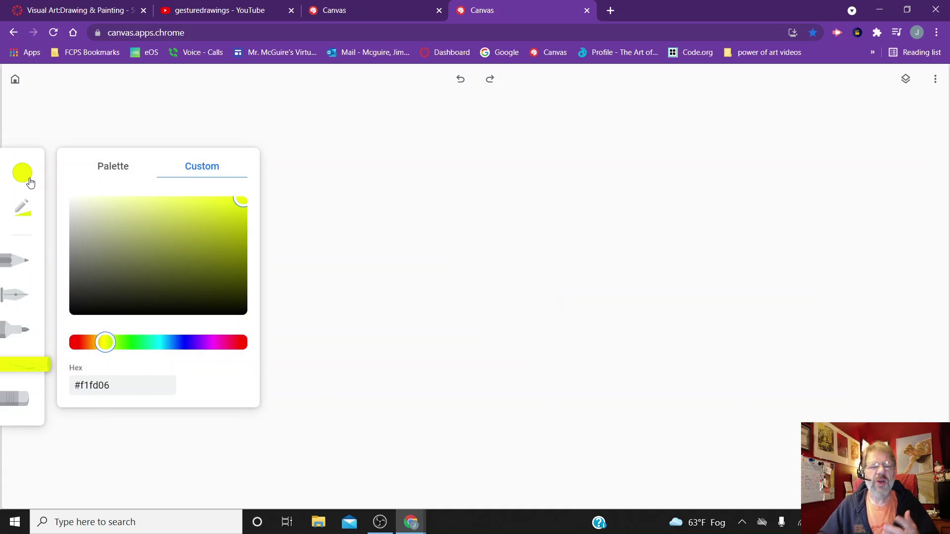
click(193, 343)
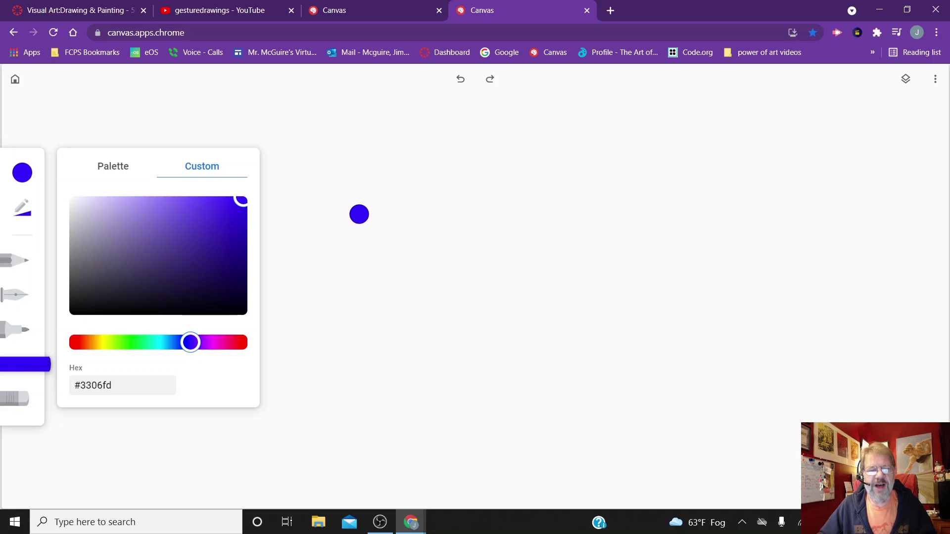
click(9, 339)
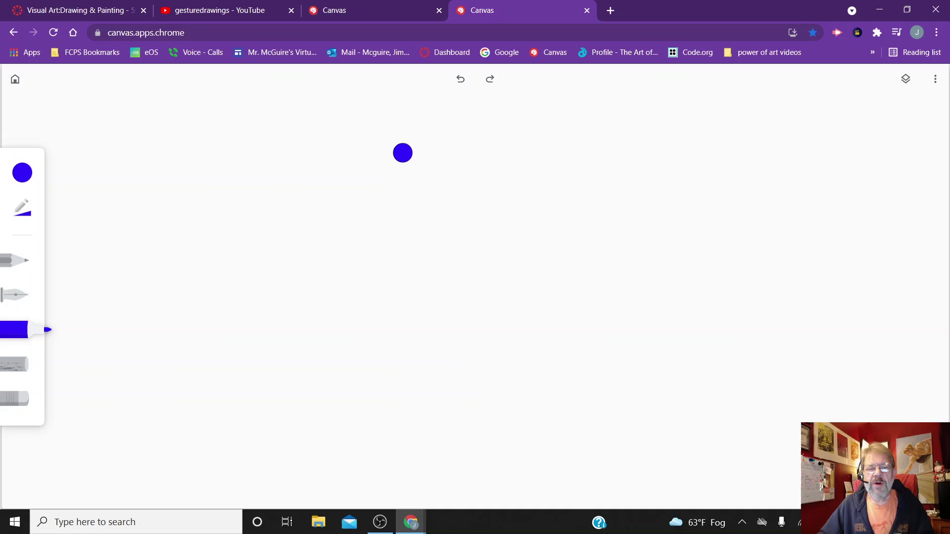
Dab three pale translucent blue marker dots, then raise the marker opacity to full.
click(403, 153)
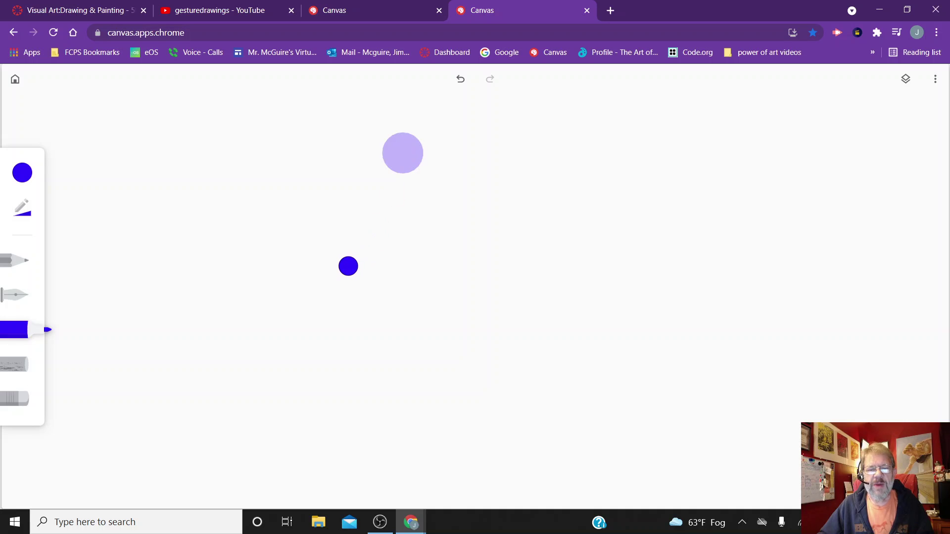
click(349, 266)
click(506, 267)
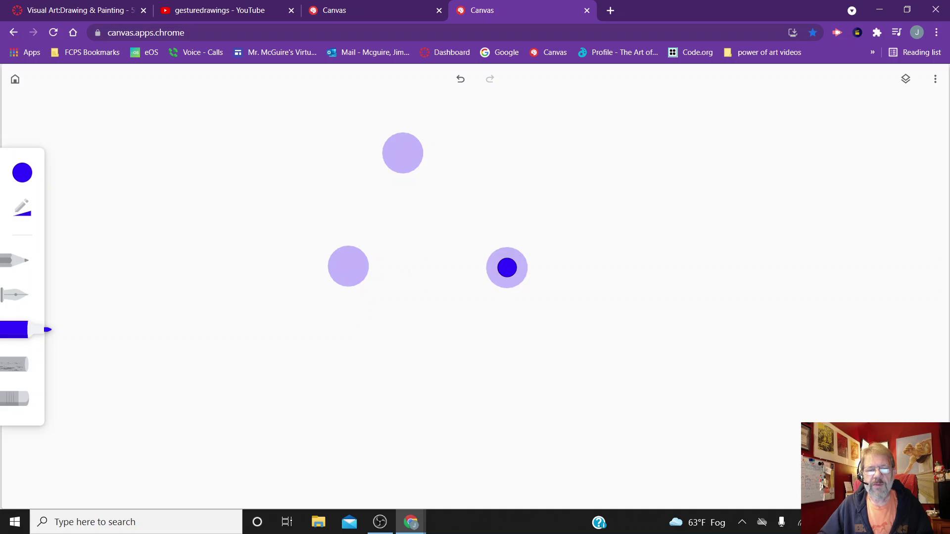
click(32, 211)
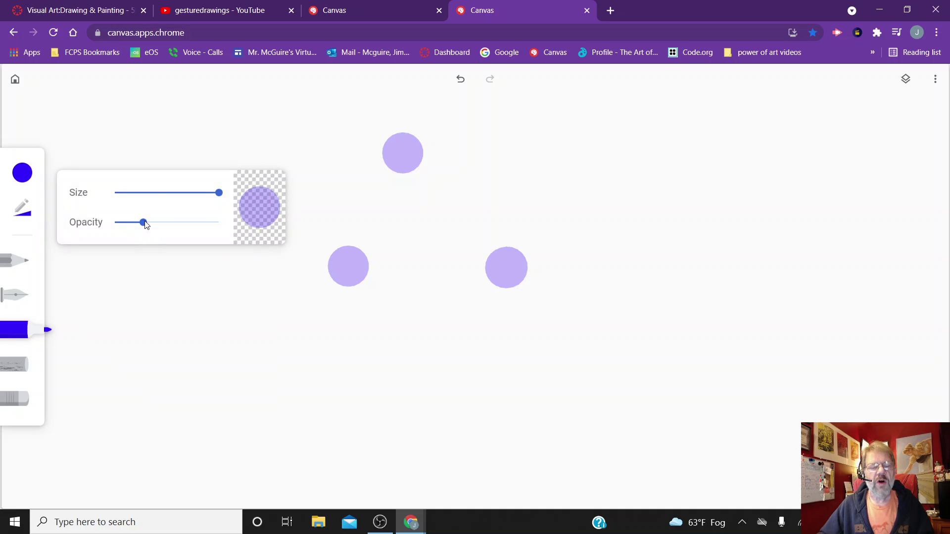
drag(145, 224, 216, 225)
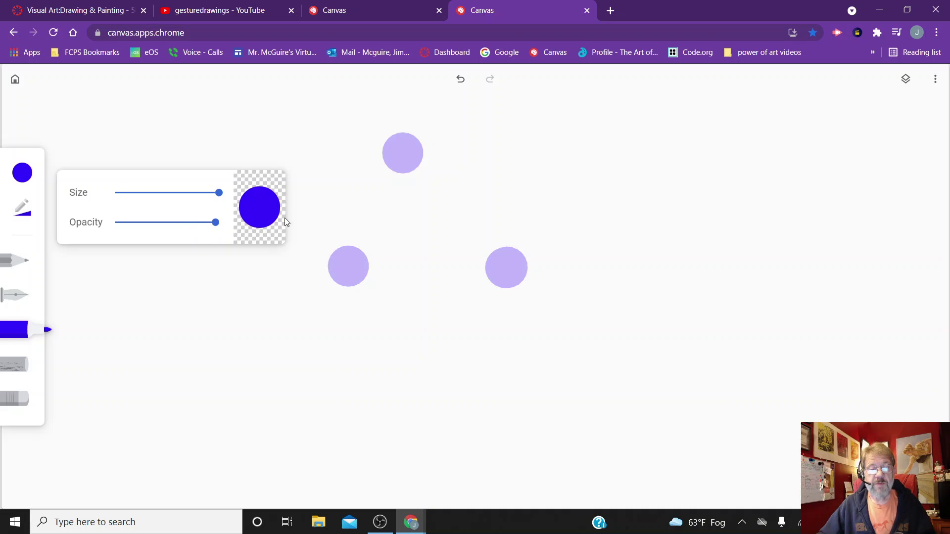
click(426, 345)
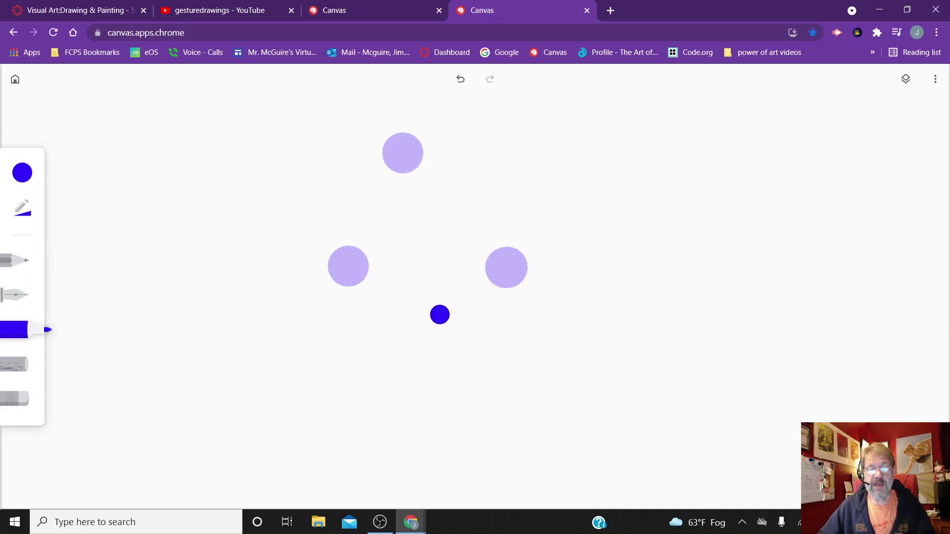
Paint solid blue dots at the centre-bottom, upper right, upper left, right and lower left.
click(437, 319)
click(609, 143)
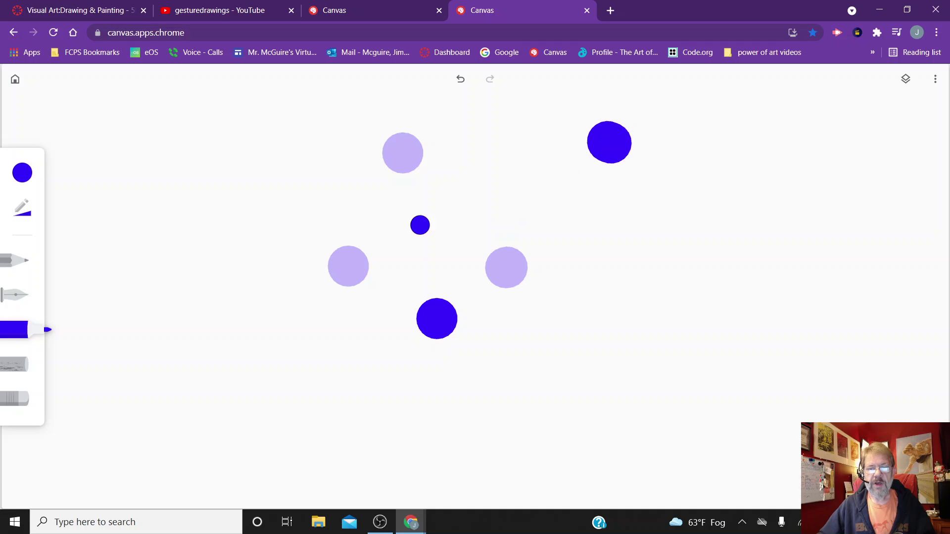
click(324, 173)
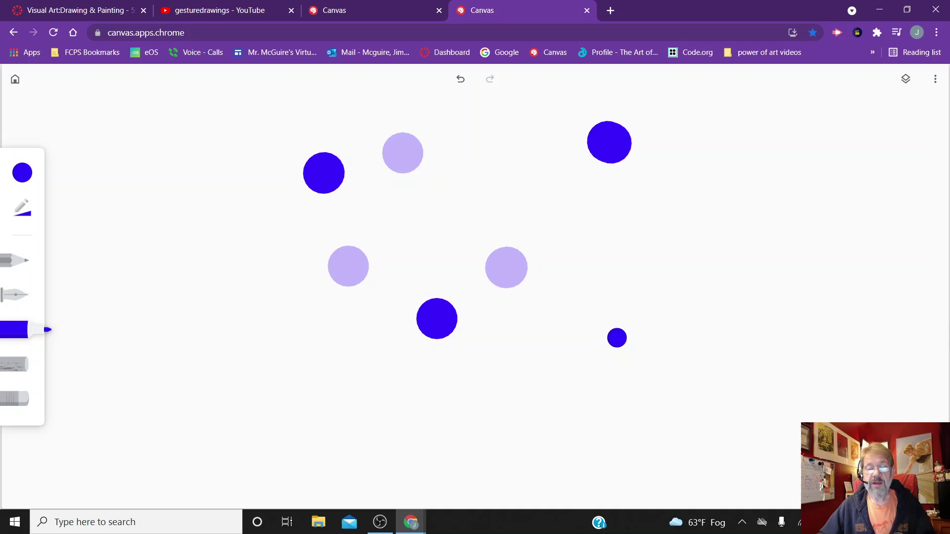
click(617, 338)
click(296, 436)
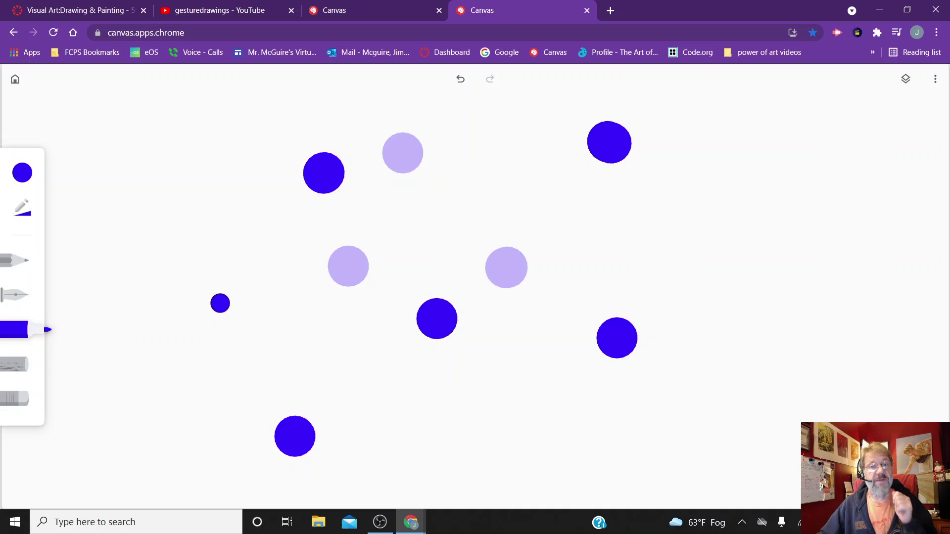
Paint two large solid blue blobs at bottom centre and upper right.
click(23, 173)
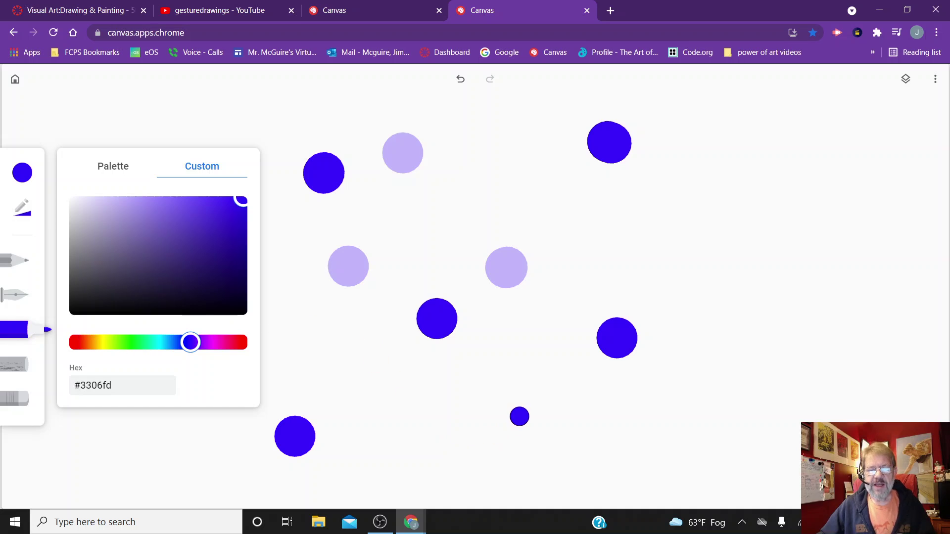
mouse_move(519, 417)
mouse_down()
mouse_move(492, 449)
mouse_move(502, 464)
mouse_move(516, 448)
mouse_move(506, 414)
mouse_move(495, 441)
mouse_move(523, 428)
mouse_move(490, 422)
mouse_move(482, 456)
mouse_move(516, 452)
mouse_move(514, 399)
mouse_move(486, 415)
mouse_move(481, 443)
mouse_move(503, 462)
mouse_move(521, 461)
mouse_move(536, 443)
mouse_move(517, 402)
mouse_move(503, 397)
mouse_move(477, 410)
mouse_move(468, 446)
mouse_up()
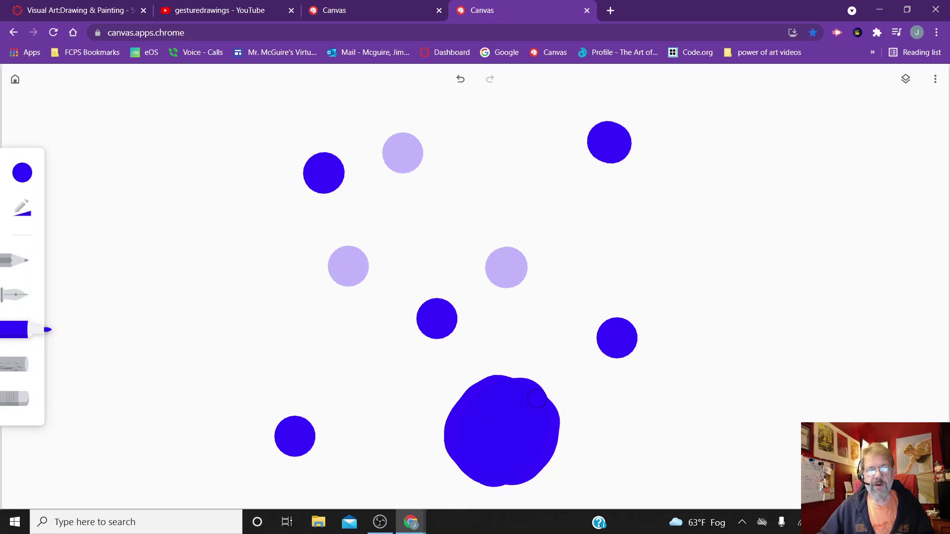
mouse_move(749, 145)
mouse_down()
mouse_move(740, 198)
mouse_move(767, 175)
mouse_move(747, 144)
mouse_move(715, 198)
mouse_up()
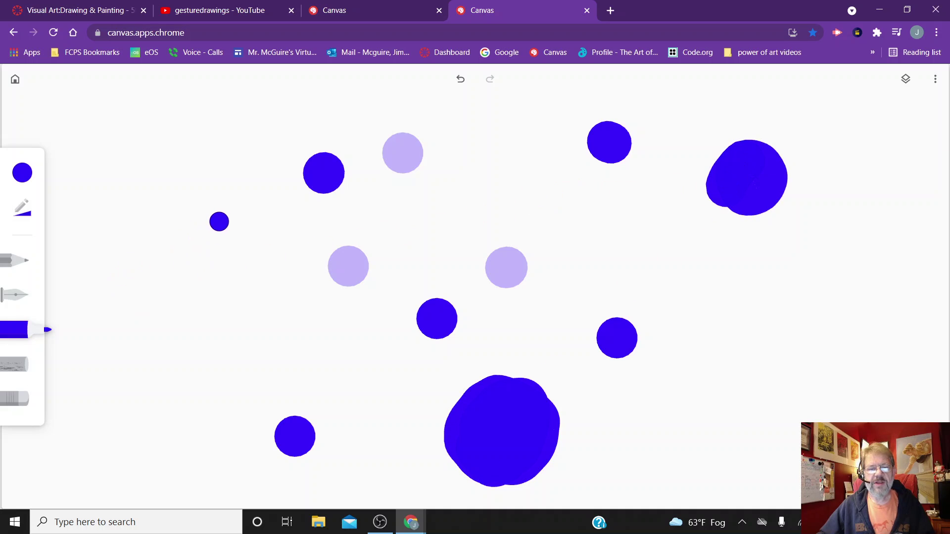
Lower the brush opacity to about half and paint a translucent blue blob at upper left.
click(31, 210)
drag(213, 227, 166, 227)
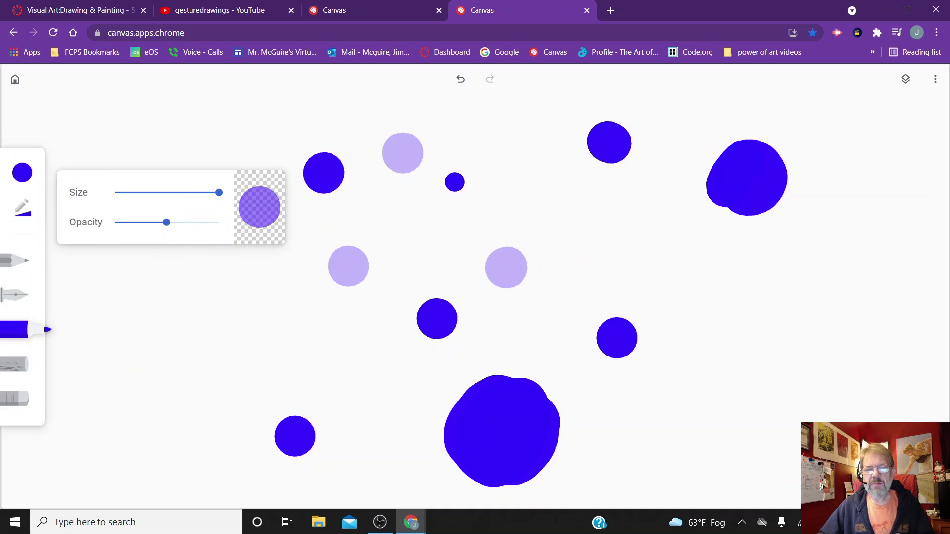
mouse_move(189, 132)
mouse_down()
mouse_move(152, 162)
mouse_move(165, 198)
mouse_move(188, 201)
mouse_move(216, 165)
mouse_move(202, 145)
mouse_move(183, 159)
mouse_move(182, 179)
mouse_move(205, 163)
mouse_move(192, 146)
mouse_move(172, 154)
mouse_move(150, 199)
mouse_move(188, 207)
mouse_move(206, 191)
mouse_move(207, 159)
mouse_move(173, 144)
mouse_move(144, 173)
mouse_move(148, 193)
mouse_move(165, 208)
mouse_move(204, 193)
mouse_move(209, 157)
mouse_move(176, 135)
mouse_move(145, 163)
mouse_move(173, 131)
mouse_move(207, 154)
mouse_move(219, 177)
mouse_move(201, 220)
mouse_up()
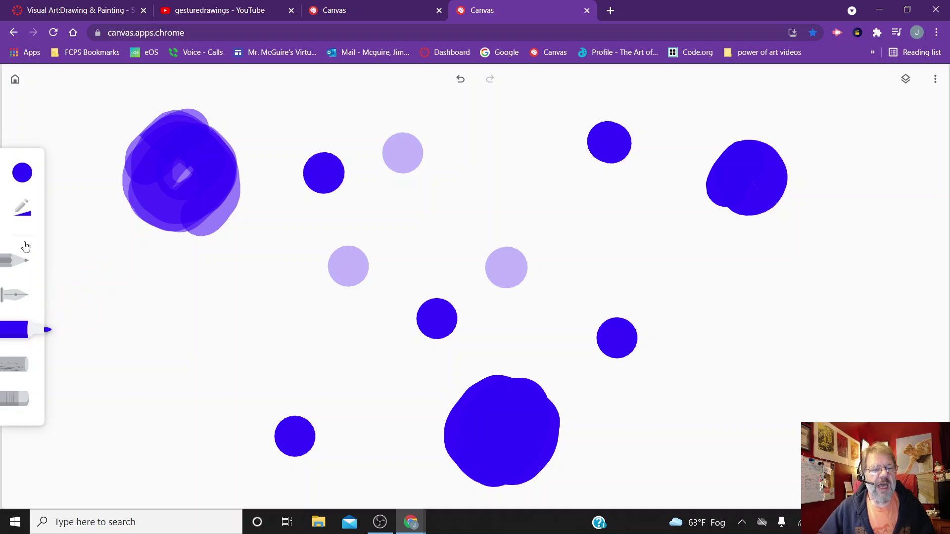
Switch the colour to green #27fd06 and stamp light-green dots around the canvas.
click(21, 173)
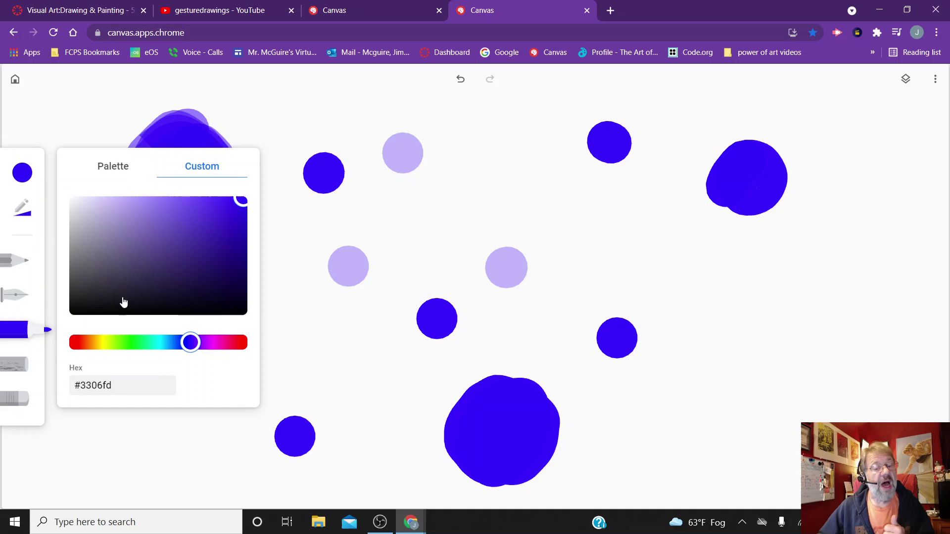
click(128, 343)
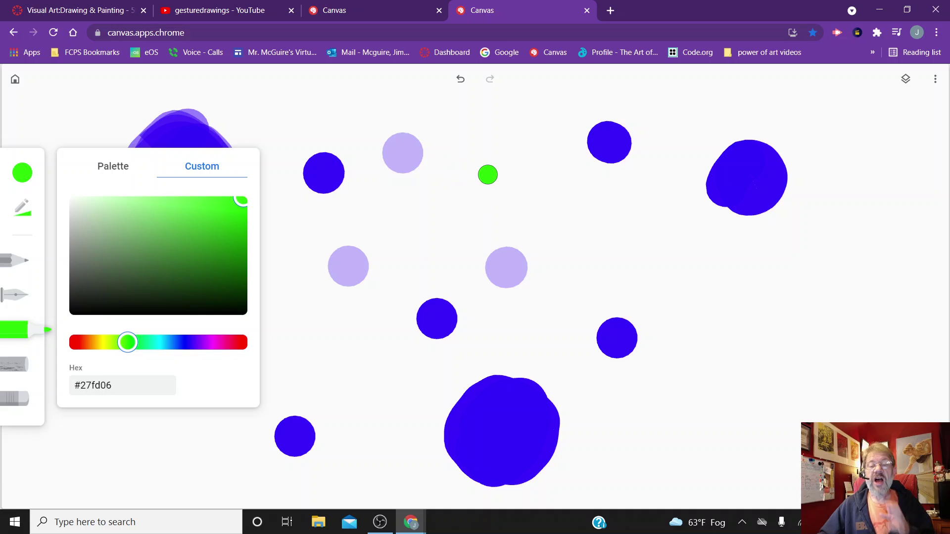
click(488, 175)
click(456, 229)
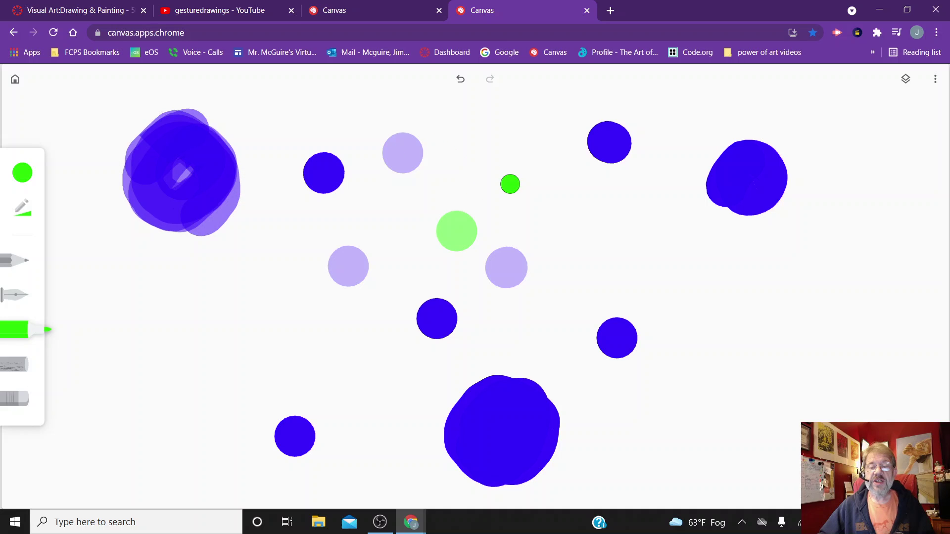
click(510, 184)
click(608, 241)
click(358, 399)
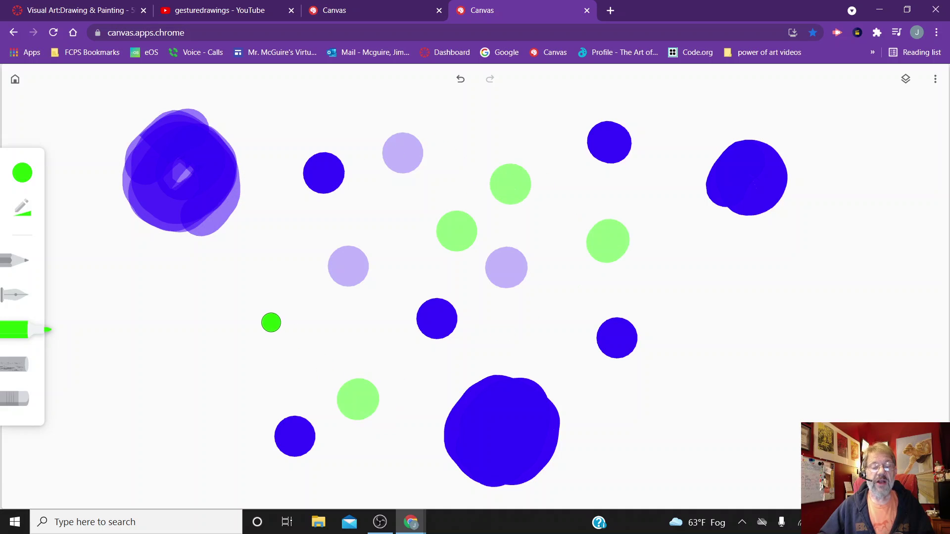
click(267, 321)
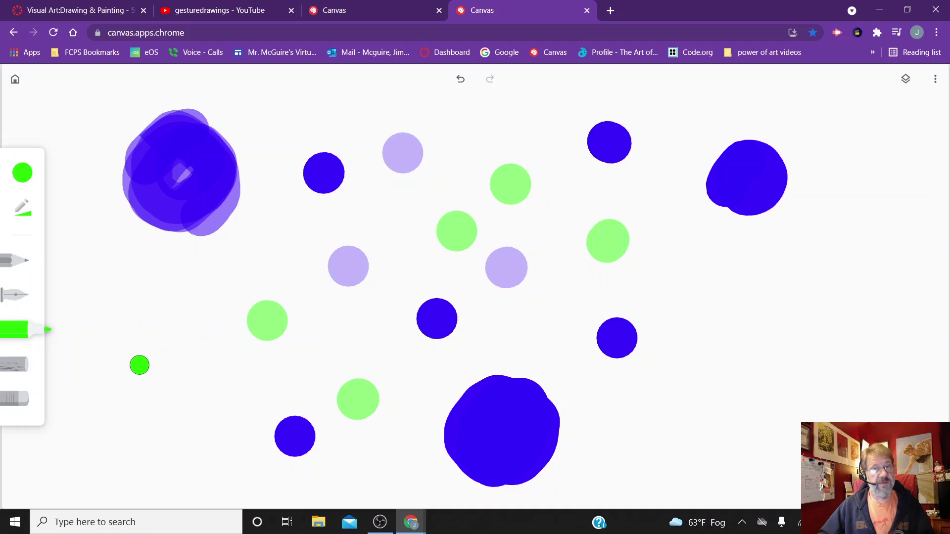
Scribble three larger green blobs at lower left, right side and lower right.
mouse_move(140, 365)
mouse_down()
mouse_move(147, 388)
mouse_move(147, 365)
mouse_move(133, 365)
mouse_move(136, 385)
mouse_move(166, 368)
mouse_move(147, 366)
mouse_move(142, 383)
mouse_move(159, 386)
mouse_move(170, 367)
mouse_move(141, 377)
mouse_up()
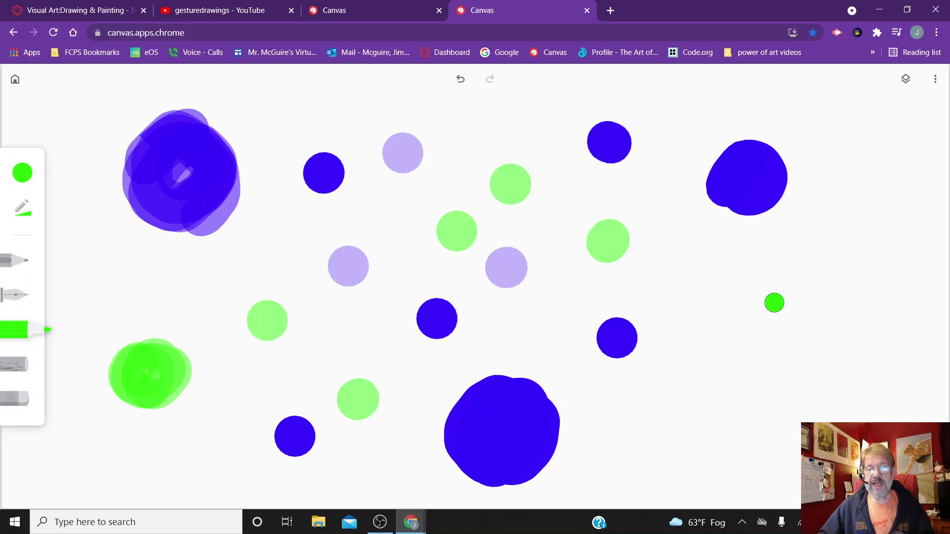
mouse_move(770, 307)
mouse_down()
mouse_move(774, 319)
mouse_move(777, 299)
mouse_move(765, 314)
mouse_move(788, 311)
mouse_move(775, 314)
mouse_up()
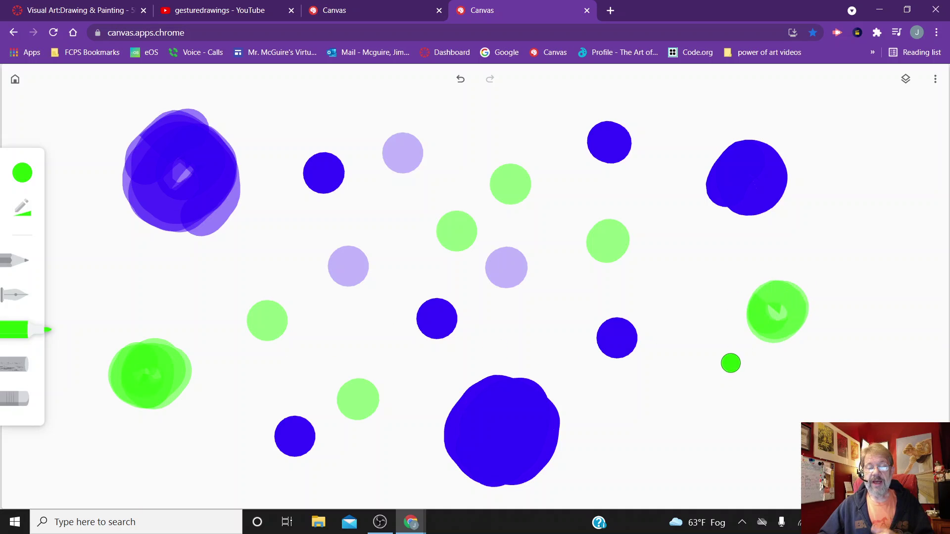
mouse_move(690, 388)
mouse_down()
mouse_move(698, 403)
mouse_move(719, 388)
mouse_move(697, 384)
mouse_move(707, 397)
mouse_move(711, 385)
mouse_up()
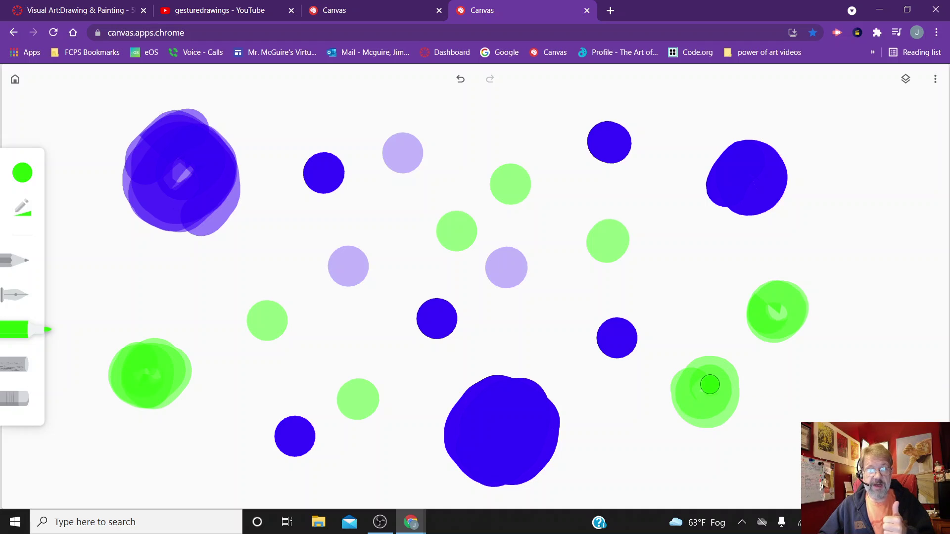
drag(710, 385, 703, 381)
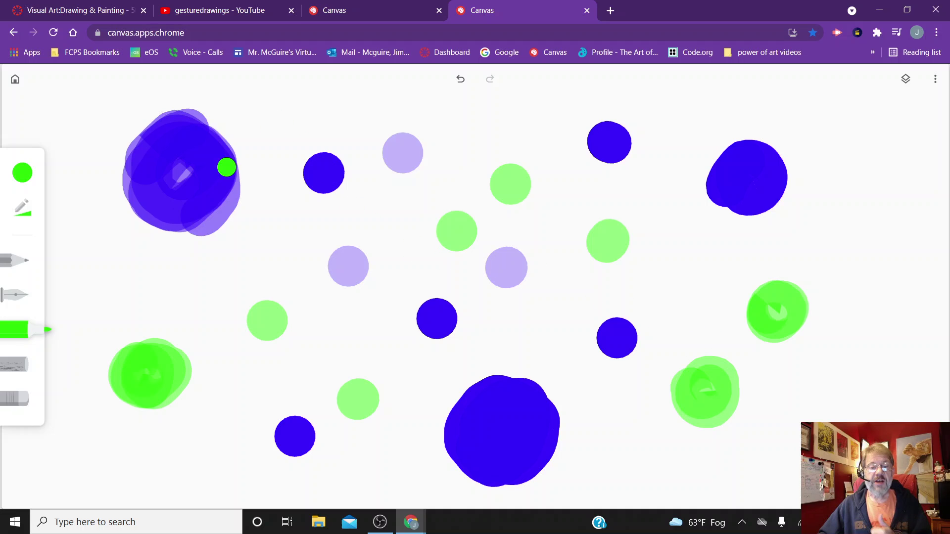
Raise the brush opacity to 92 and paint two solid green dots near the top and centre.
click(19, 218)
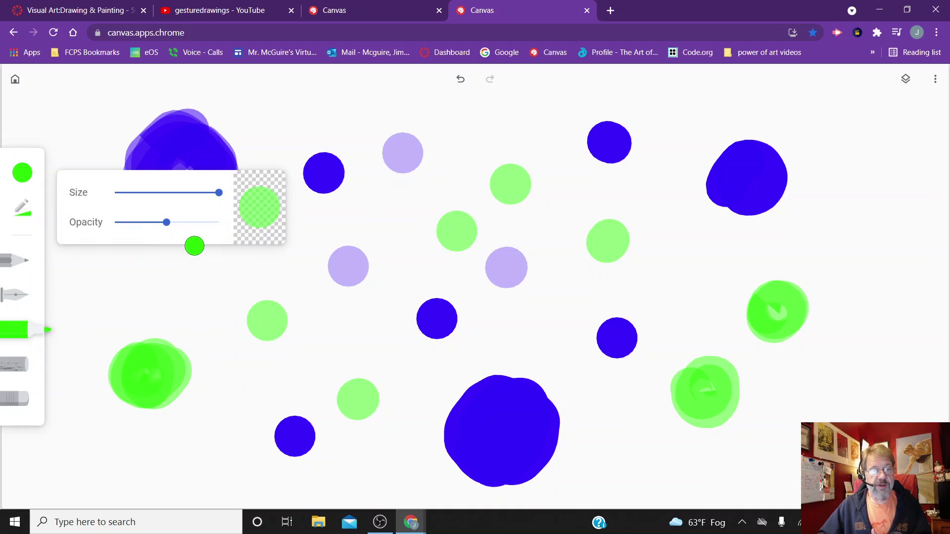
drag(168, 226, 212, 227)
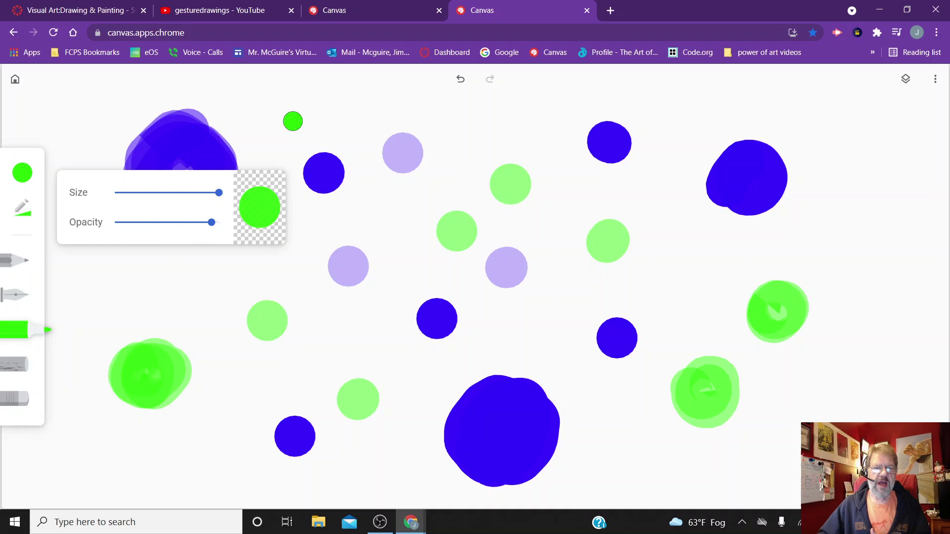
click(296, 114)
click(295, 114)
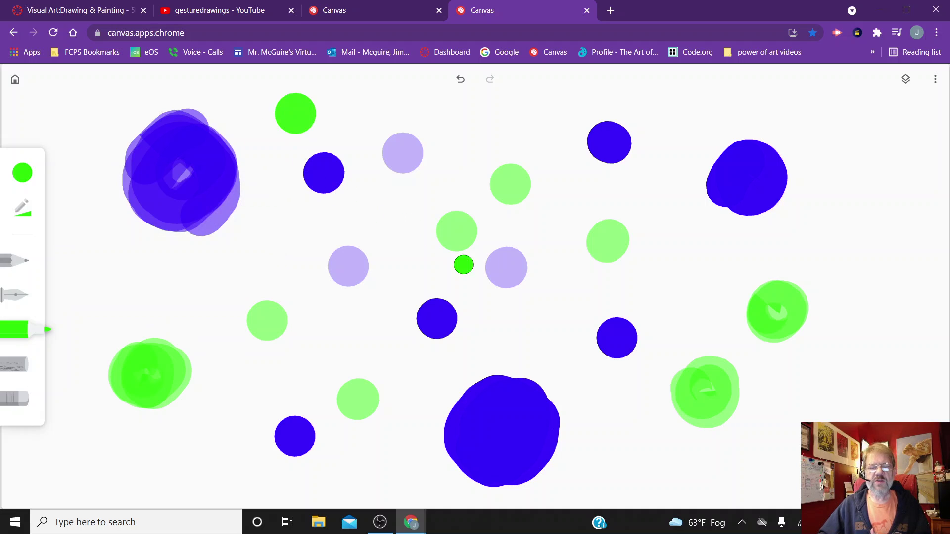
click(539, 345)
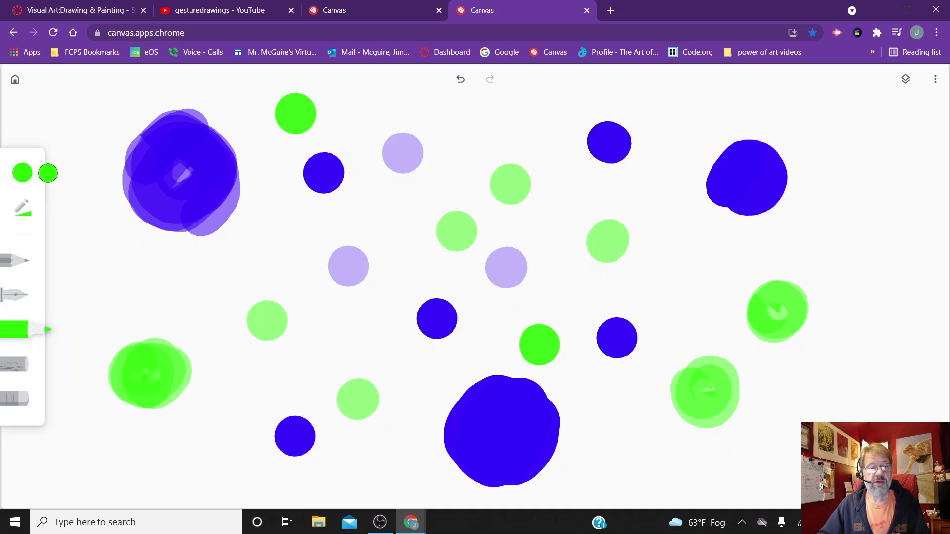
Switch the colour to red #fd3706 and stamp red dots scattered across the canvas.
click(22, 172)
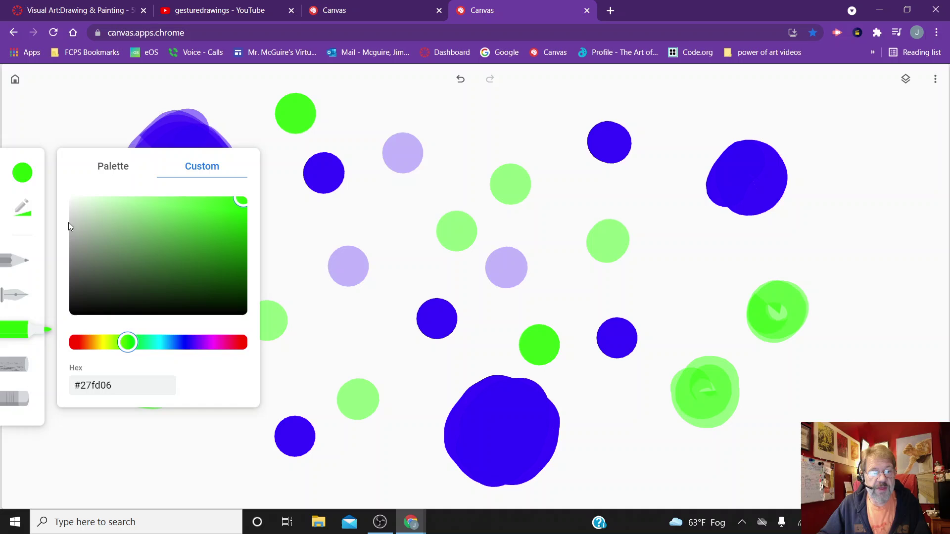
click(82, 346)
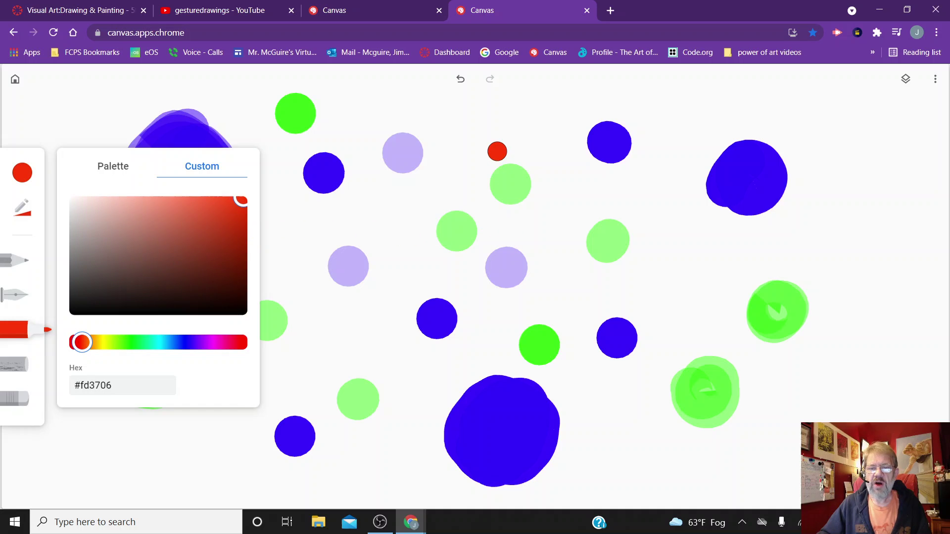
click(489, 135)
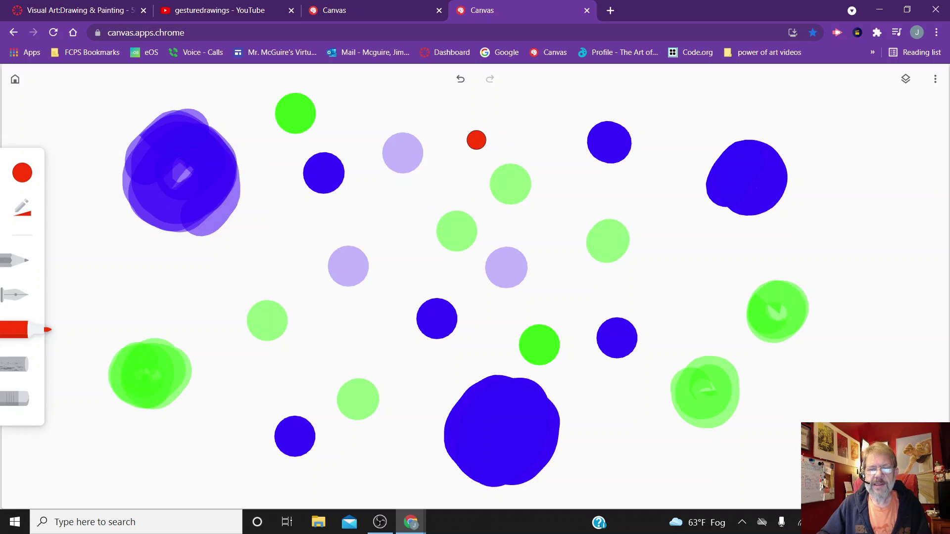
click(476, 141)
click(298, 243)
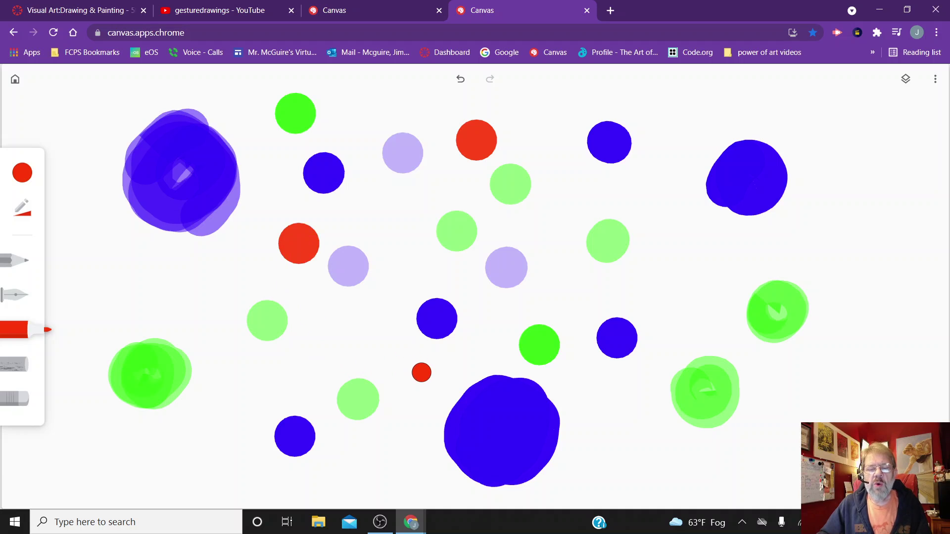
click(422, 372)
click(175, 290)
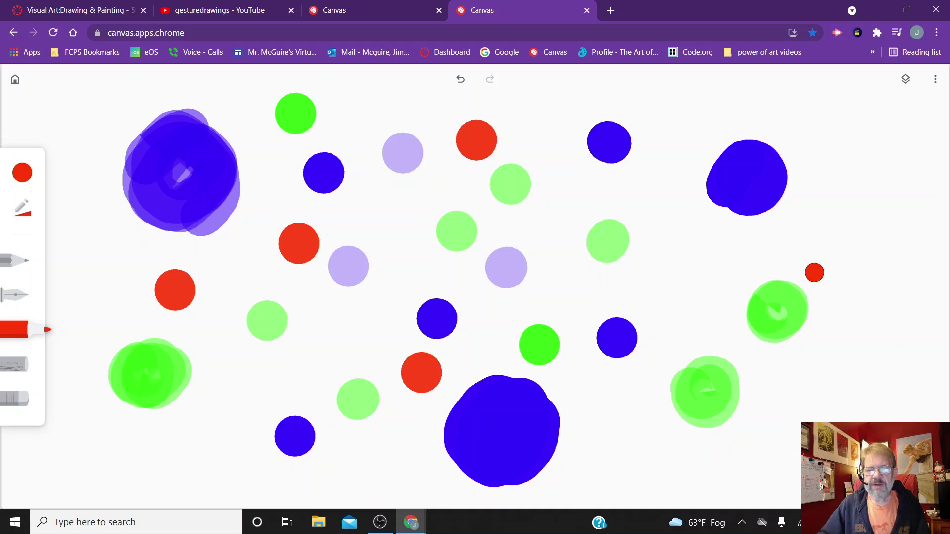
click(740, 286)
click(701, 122)
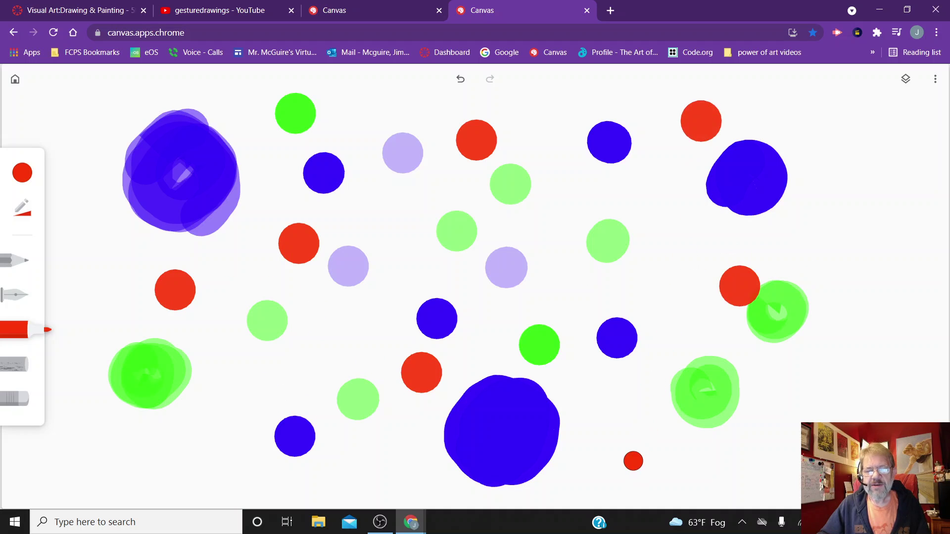
click(634, 461)
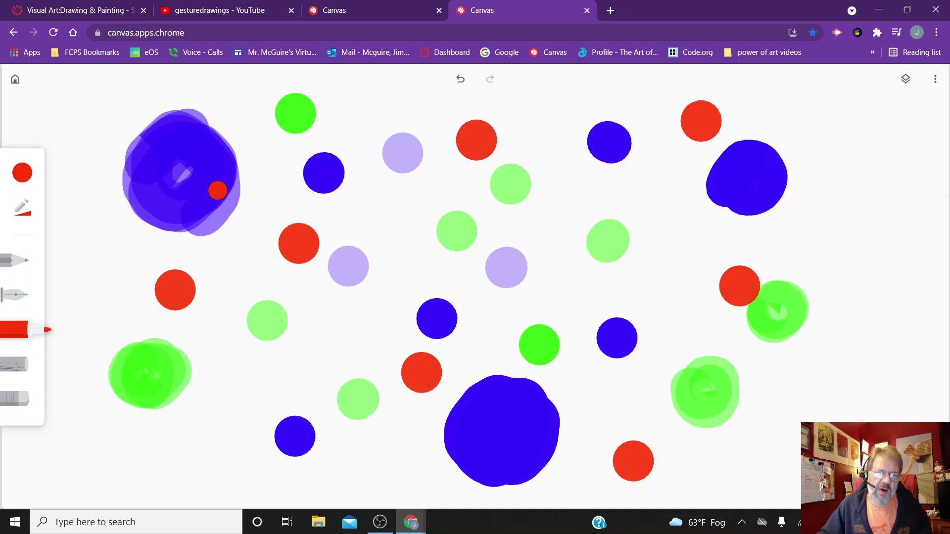
Add red dots on top of the upper-left, bottom and upper-right blue blobs.
click(218, 191)
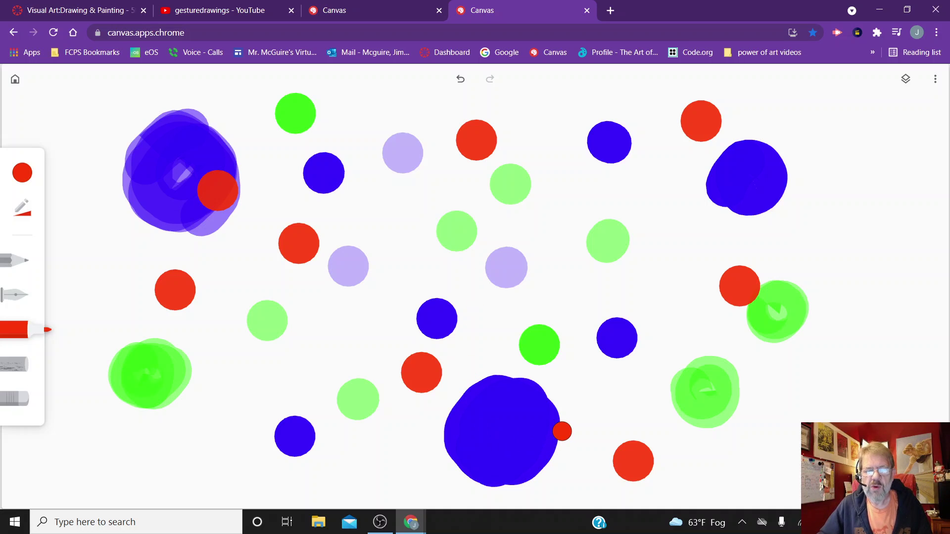
click(562, 431)
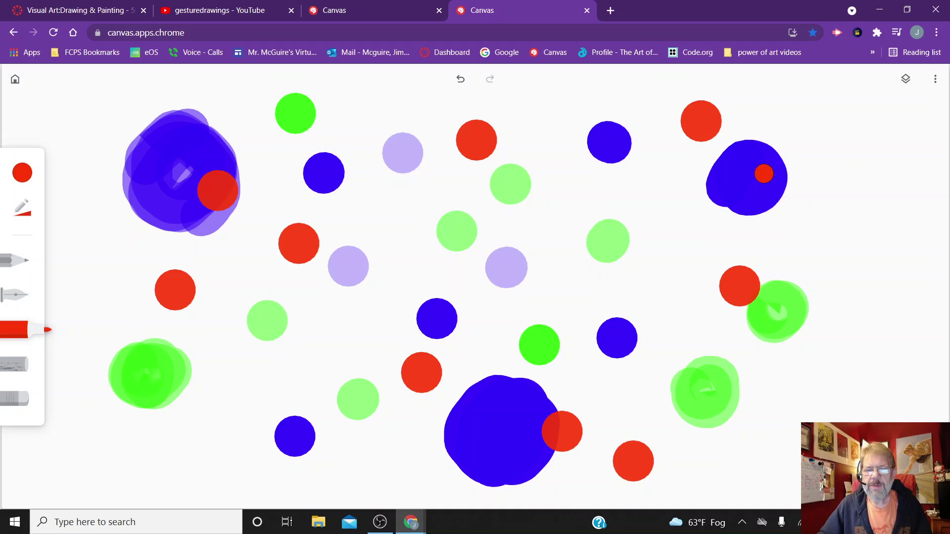
click(764, 174)
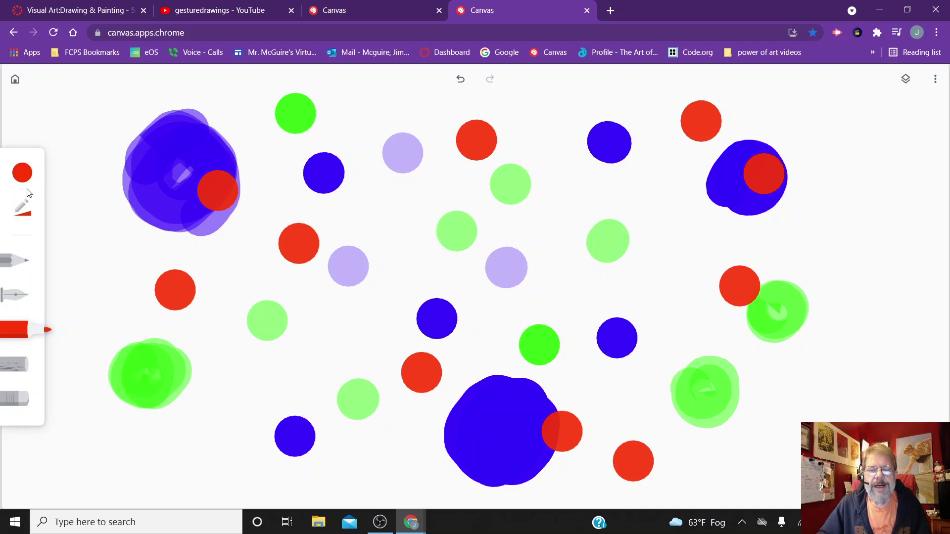
click(22, 173)
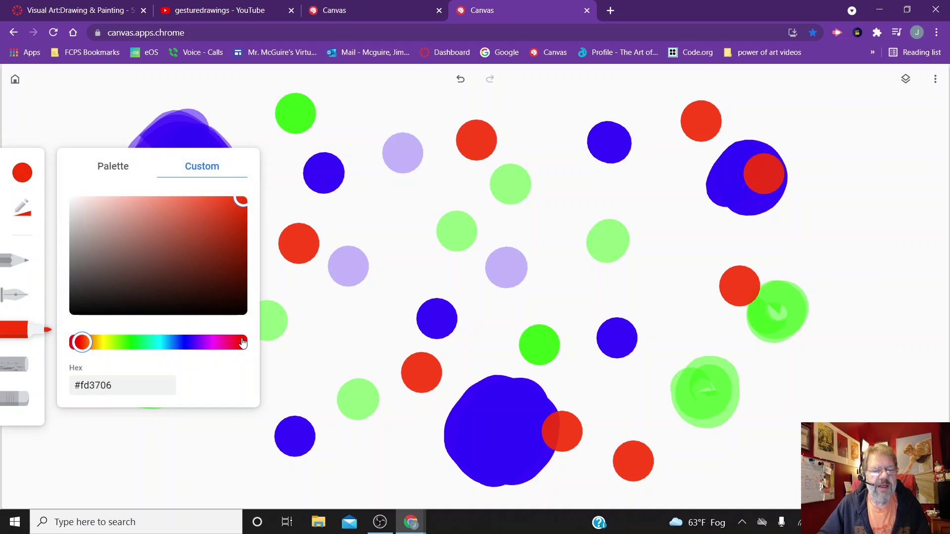
Switch to orange #fd9606 and paint solid orange dots, several overlapping blue and green shapes.
click(243, 342)
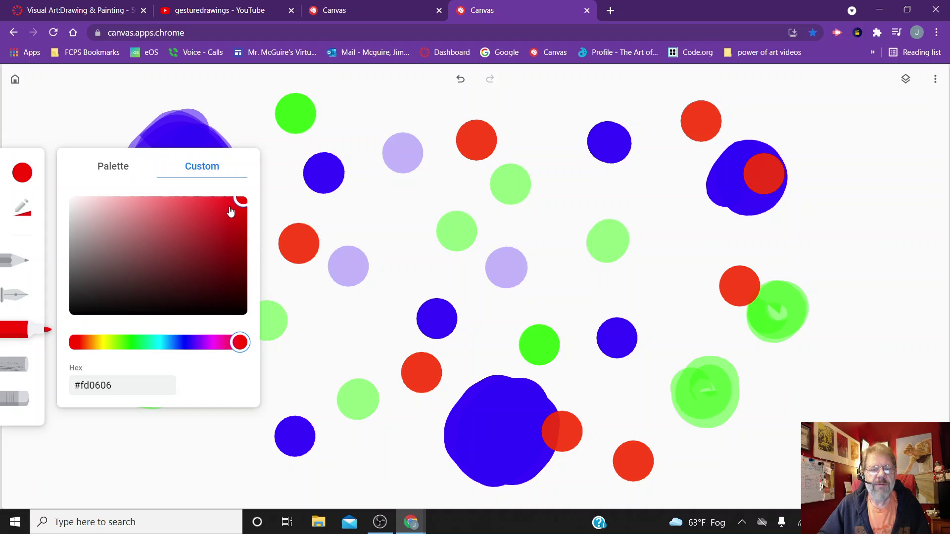
click(94, 344)
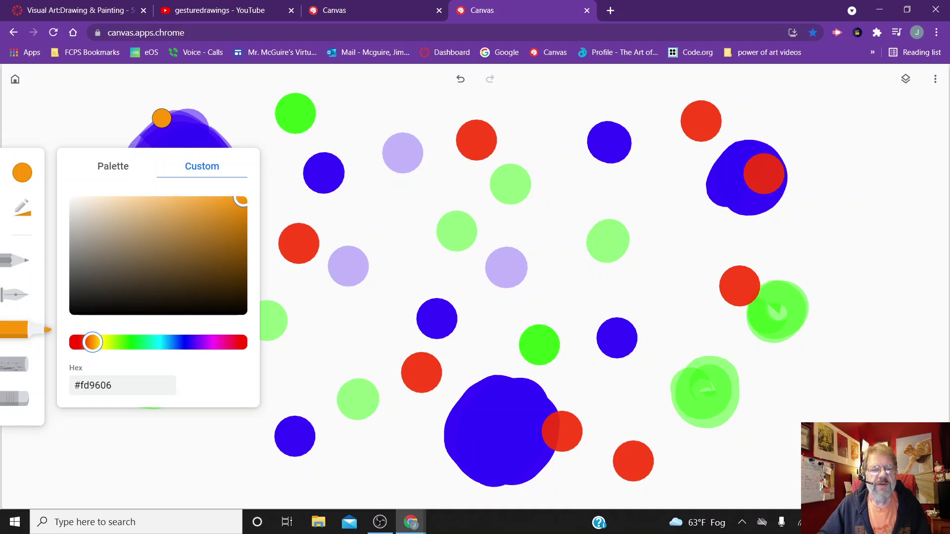
click(161, 118)
click(145, 137)
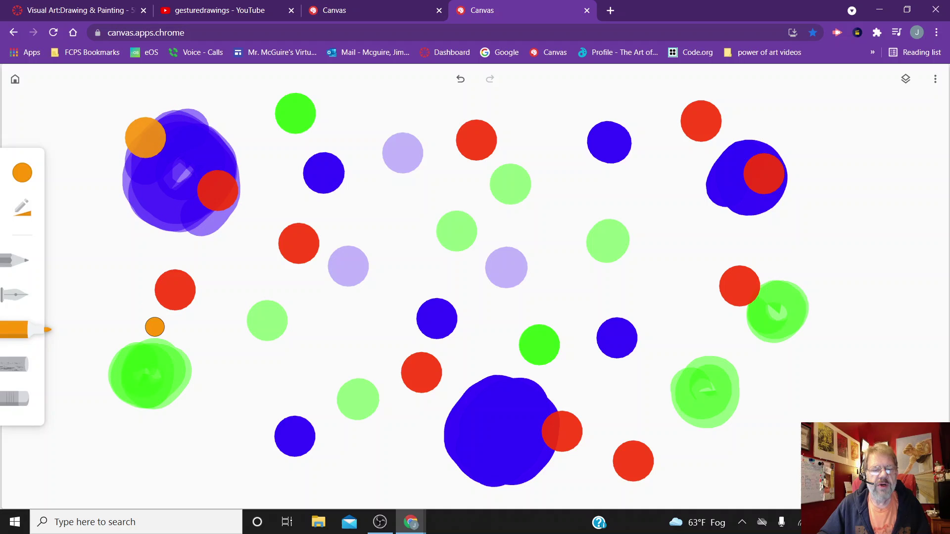
drag(191, 367, 193, 386)
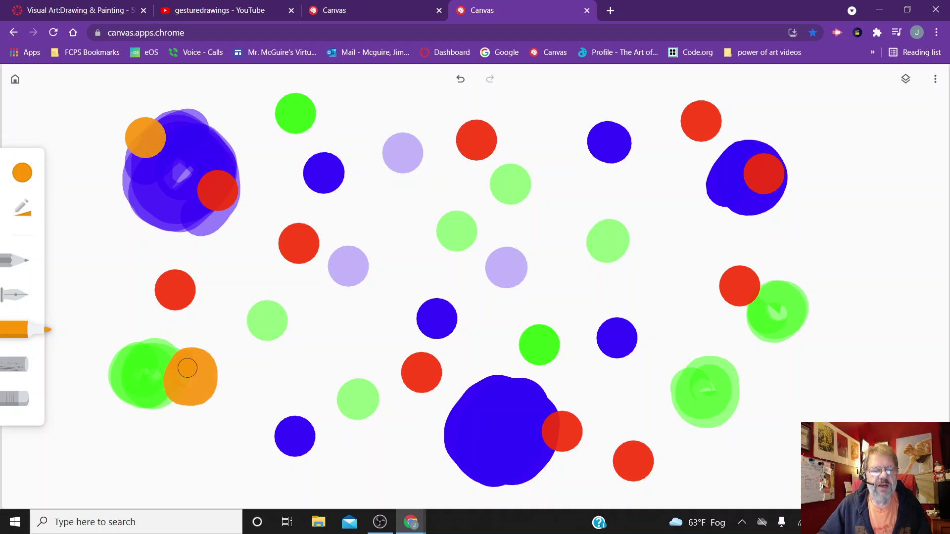
mouse_move(466, 314)
mouse_down()
mouse_move(465, 325)
mouse_move(470, 316)
mouse_up()
mouse_move(579, 138)
mouse_down()
mouse_move(563, 157)
mouse_move(574, 158)
mouse_up()
click(399, 237)
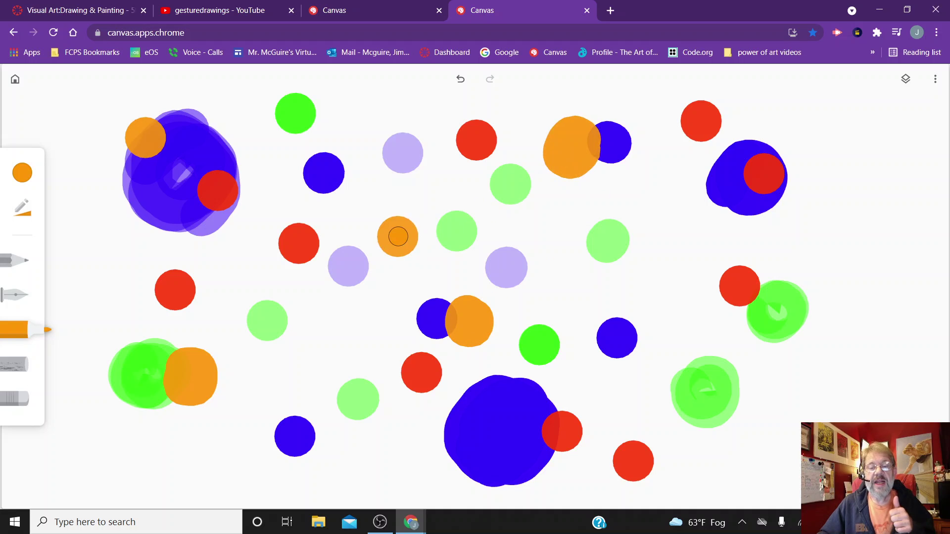
click(693, 253)
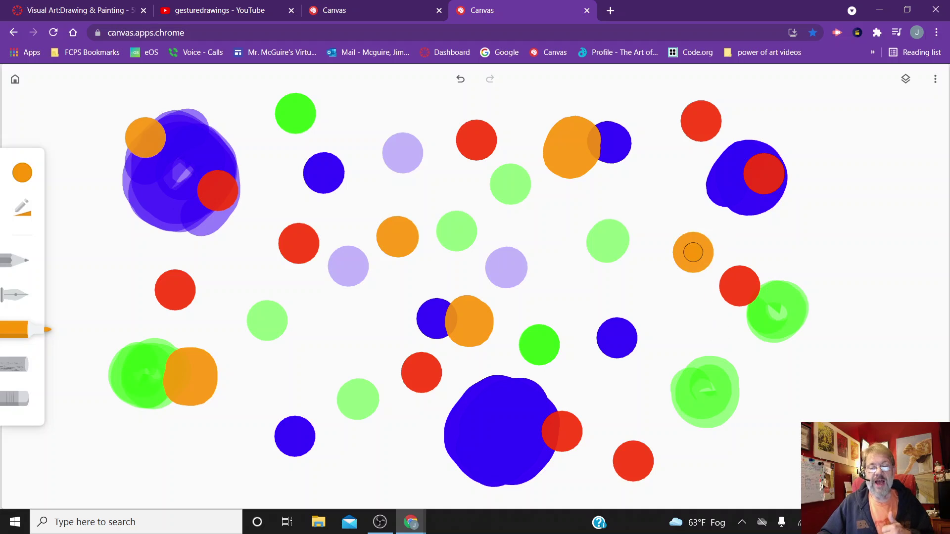
Lower the opacity to about 30% and stamp five pale peach dots around the canvas.
click(22, 212)
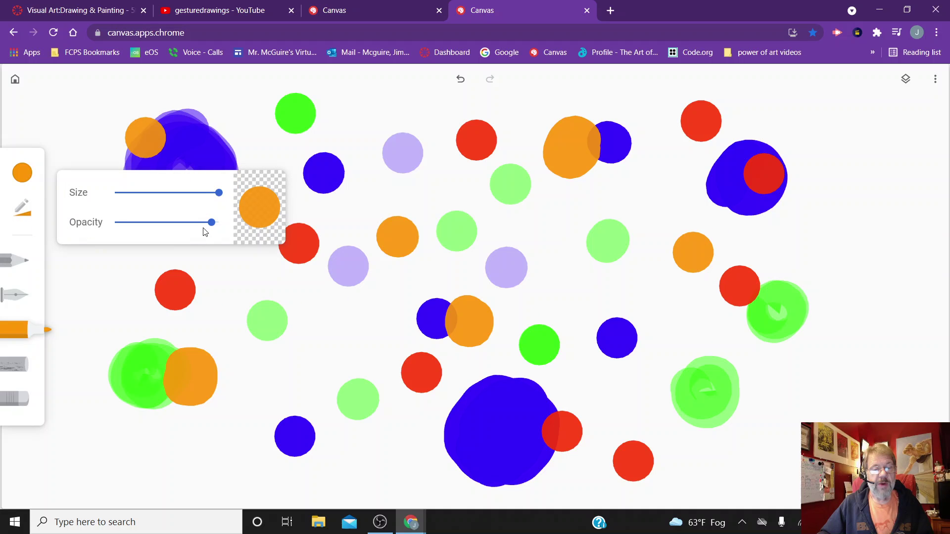
drag(215, 225, 147, 225)
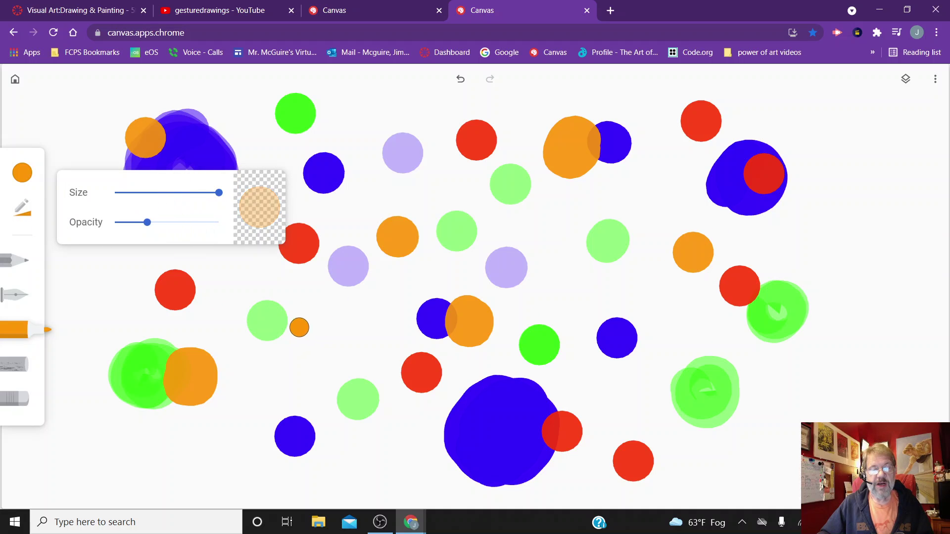
click(325, 332)
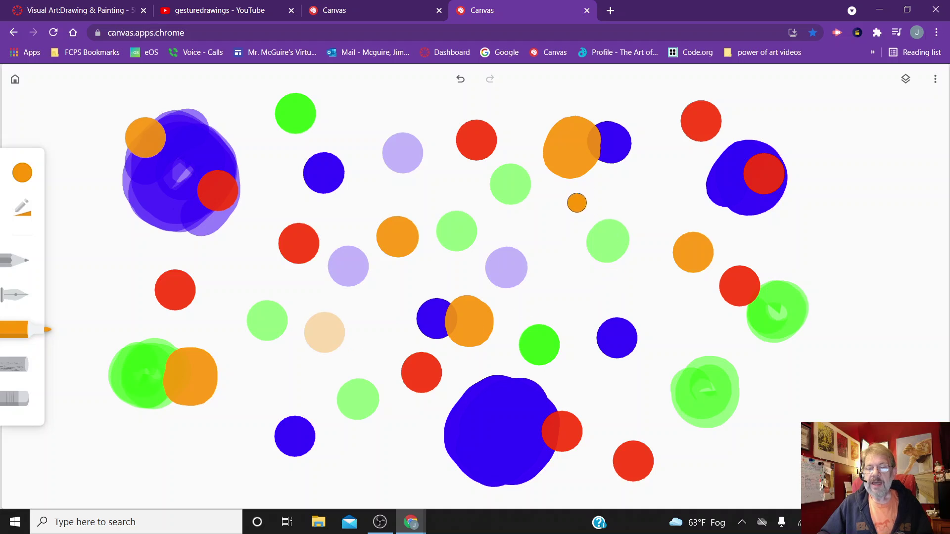
click(565, 222)
click(524, 111)
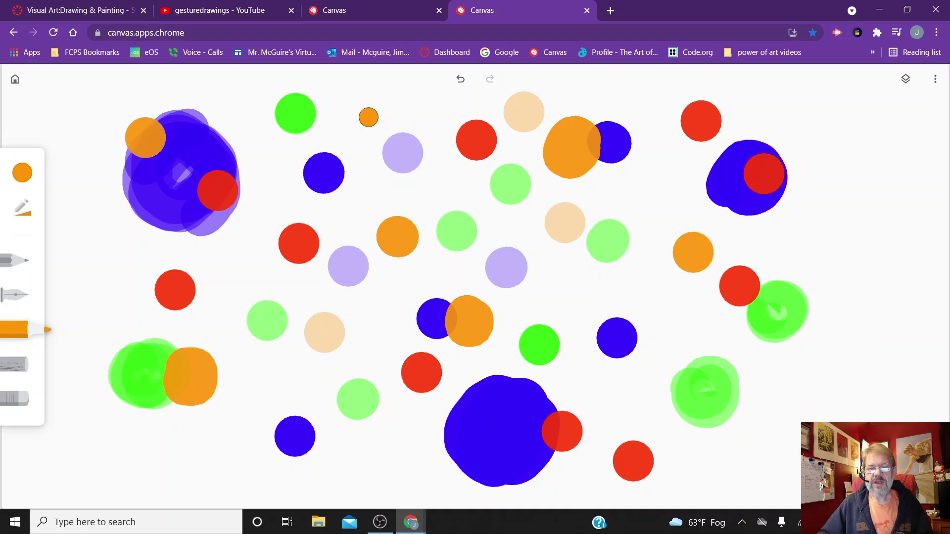
click(242, 117)
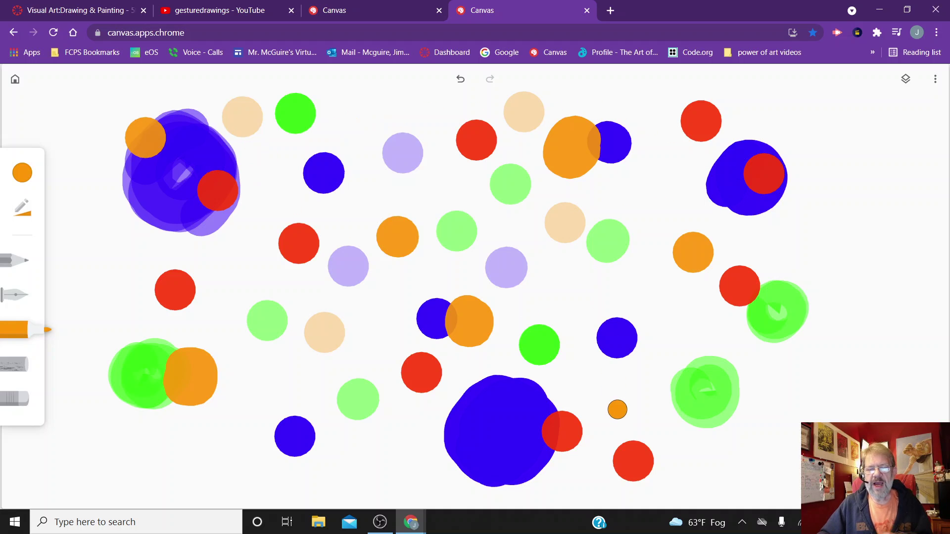
click(618, 410)
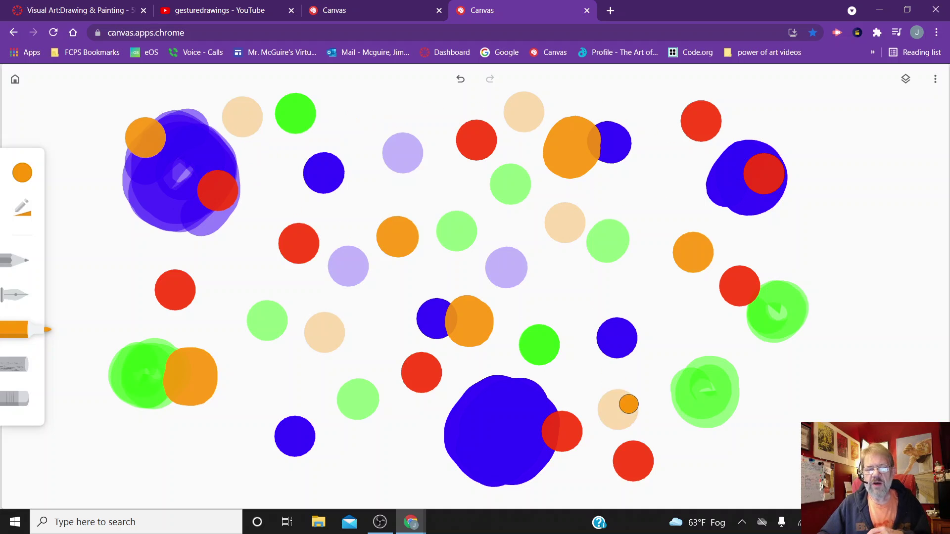
Make the empty layer below the dot layer active and choose the highlighter brush.
click(905, 80)
click(860, 327)
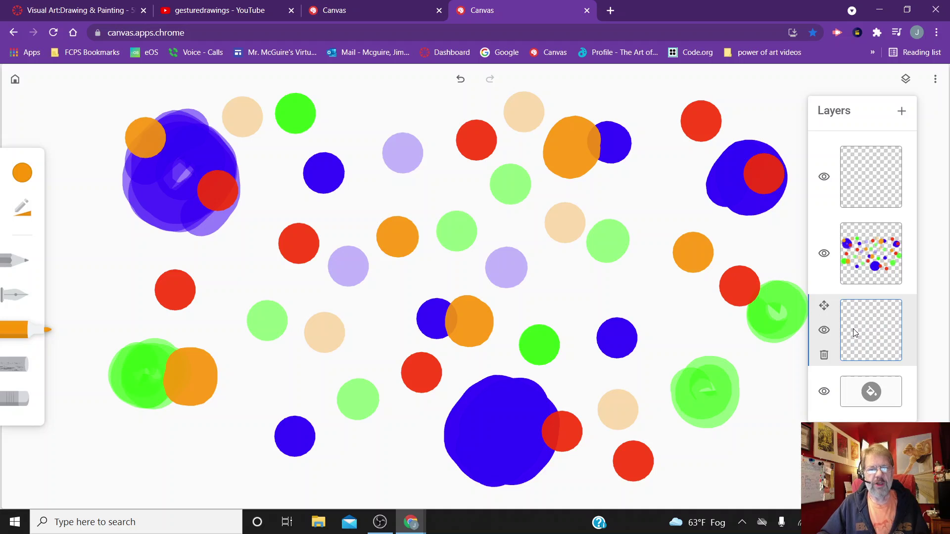
click(18, 369)
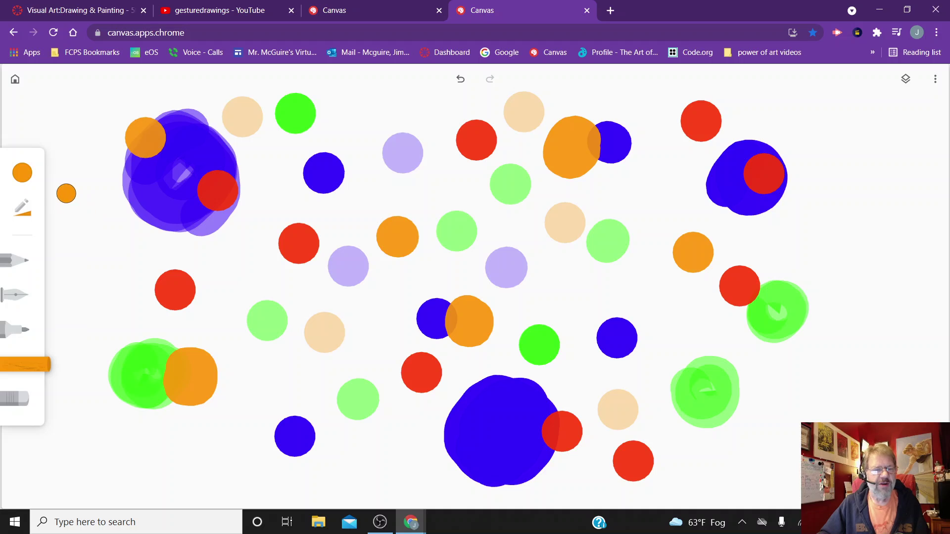
Set the highlighter colour to yellow #fdf906 and drop its opacity from 48 to 41.
click(25, 176)
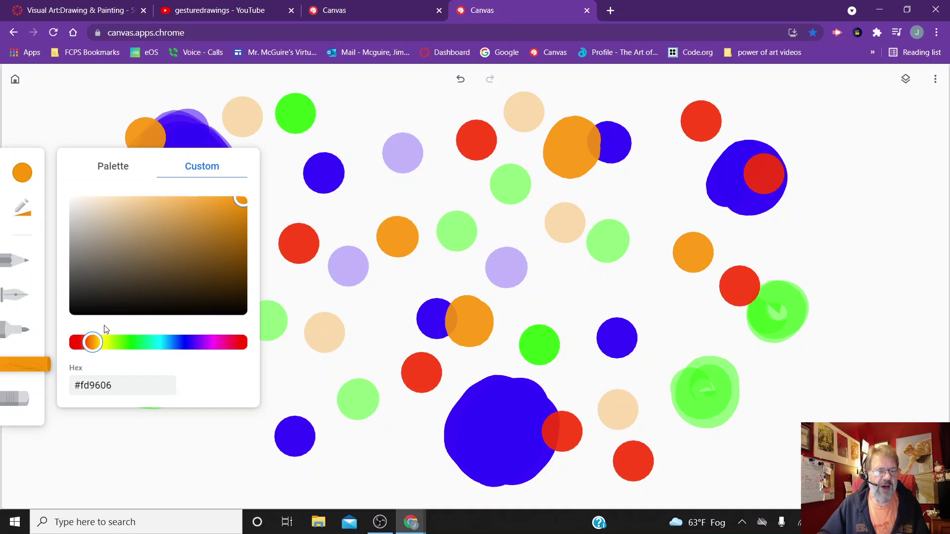
click(104, 342)
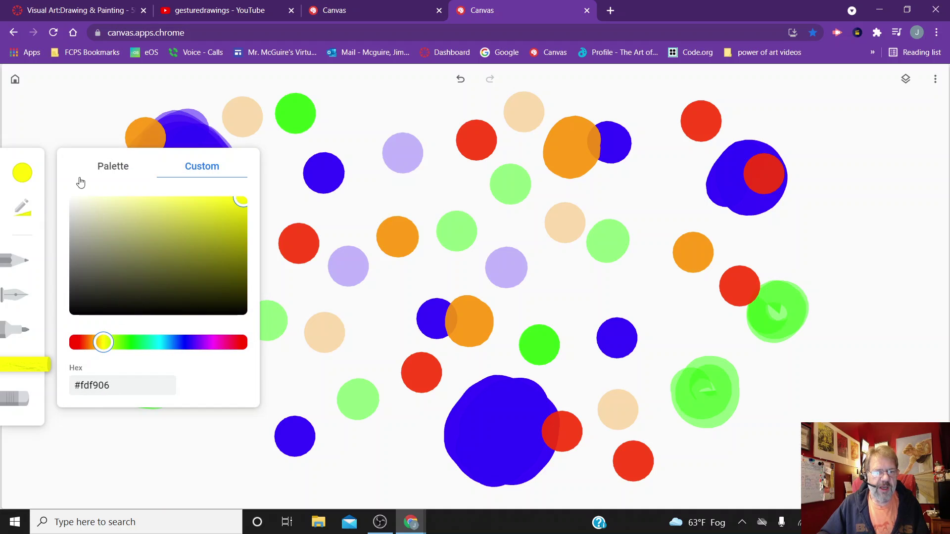
click(23, 217)
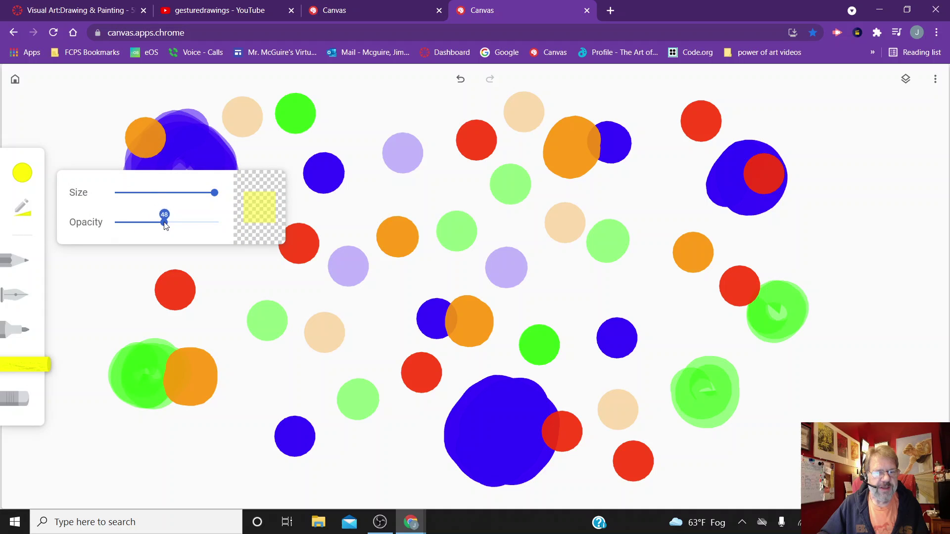
drag(165, 225, 157, 229)
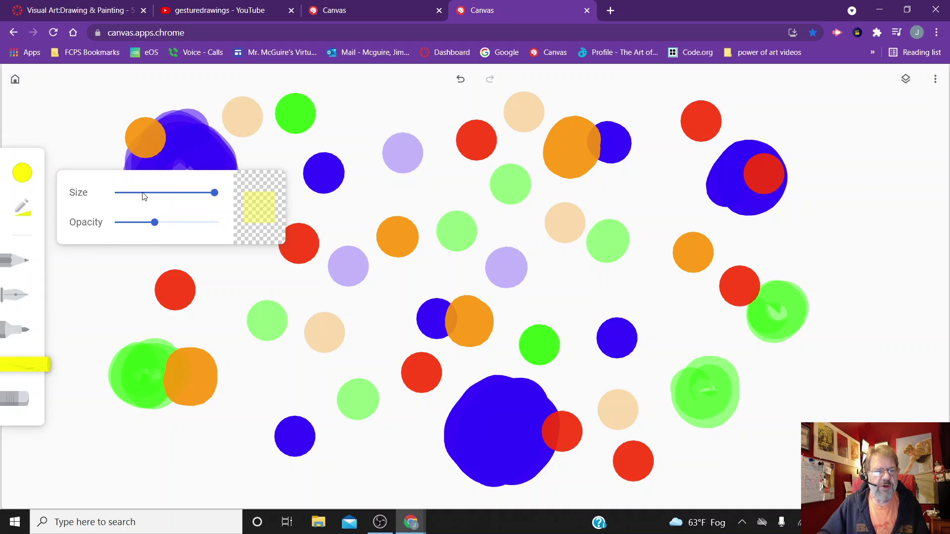
Sweep broad translucent yellow strokes across the lower layer until the whole background is covered.
click(906, 79)
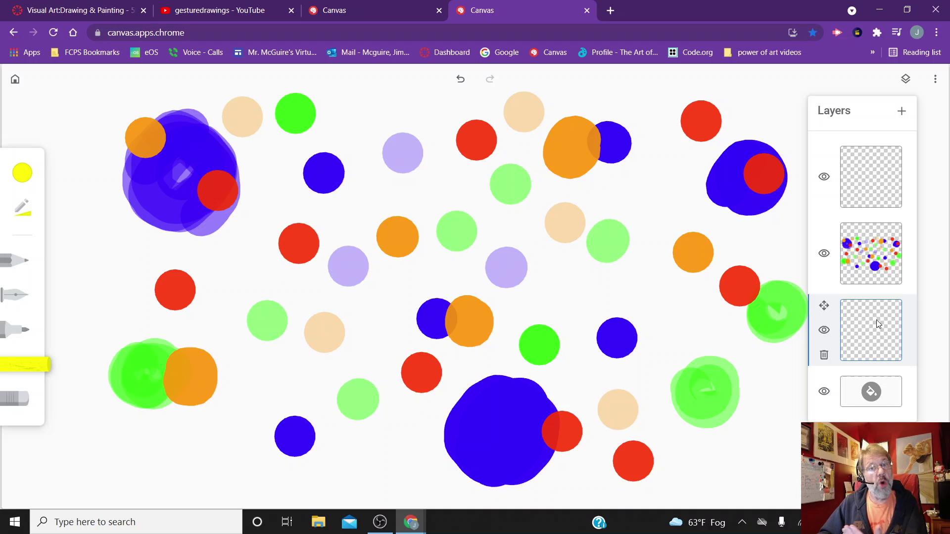
mouse_move(676, 163)
mouse_down()
mouse_move(314, 293)
mouse_move(212, 298)
mouse_up()
drag(700, 150, 198, 244)
mouse_move(627, 69)
mouse_down()
mouse_move(208, 173)
mouse_move(466, 143)
mouse_move(21, 195)
mouse_move(305, 159)
mouse_move(164, 113)
mouse_move(284, 142)
mouse_move(109, 129)
mouse_move(201, 141)
mouse_move(280, 137)
mouse_move(137, 224)
mouse_move(676, 159)
mouse_move(342, 237)
mouse_move(681, 210)
mouse_move(586, 83)
mouse_move(434, 128)
mouse_move(343, 136)
mouse_move(127, 94)
mouse_move(572, 80)
mouse_move(258, 124)
mouse_move(705, 178)
mouse_move(372, 310)
mouse_move(743, 171)
mouse_move(649, 144)
mouse_move(673, 157)
mouse_move(793, 80)
mouse_move(757, 137)
mouse_move(826, 152)
mouse_move(902, 211)
mouse_move(942, 296)
mouse_move(908, 335)
mouse_move(751, 429)
mouse_move(785, 469)
mouse_move(729, 509)
mouse_move(595, 530)
mouse_move(582, 437)
mouse_move(676, 358)
mouse_move(514, 376)
mouse_move(238, 302)
mouse_move(148, 223)
mouse_move(22, 372)
mouse_move(3, 303)
mouse_move(216, 90)
mouse_move(134, 101)
mouse_move(93, 76)
mouse_move(137, 96)
mouse_move(58, 131)
mouse_move(82, 174)
mouse_move(19, 452)
mouse_up()
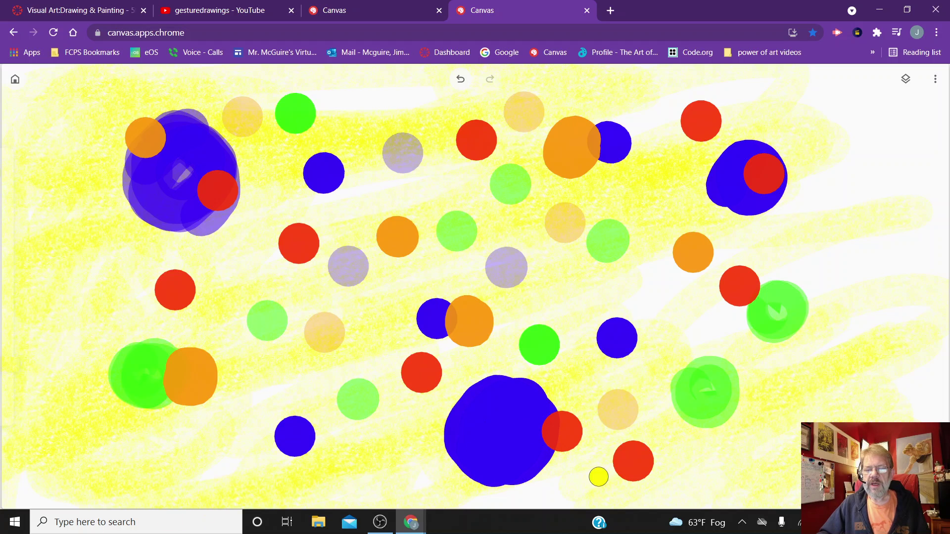
mouse_move(945, 272)
mouse_down()
mouse_move(922, 309)
mouse_move(908, 222)
mouse_move(911, 262)
mouse_move(888, 279)
mouse_move(866, 341)
mouse_move(879, 143)
mouse_move(896, 114)
mouse_up()
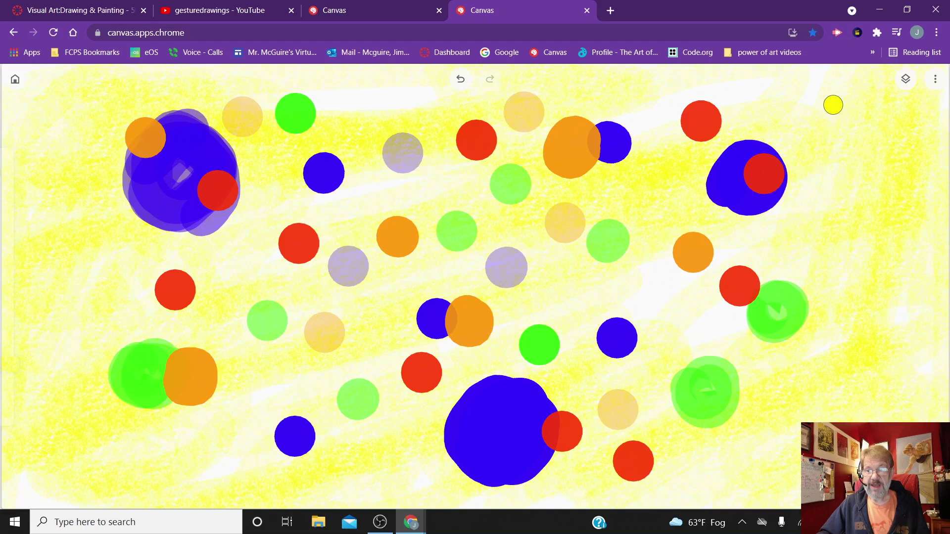